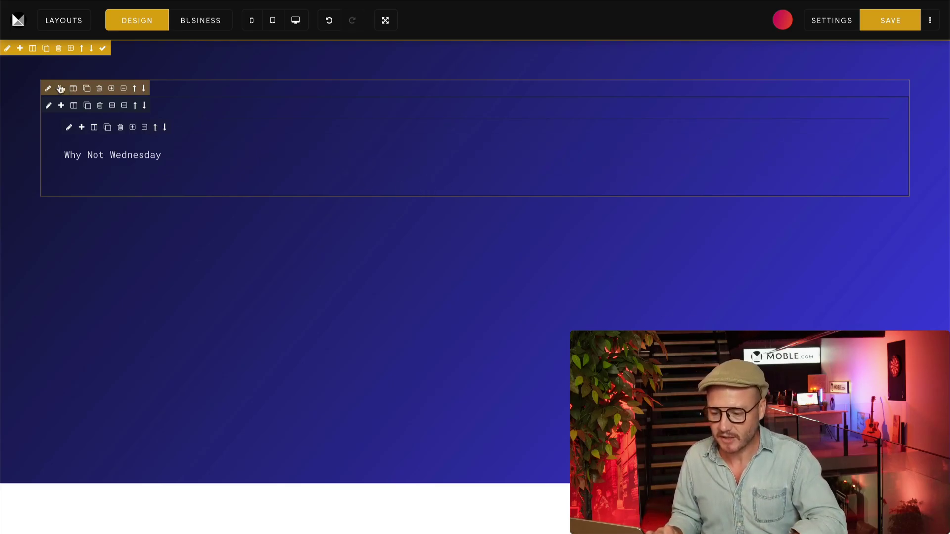
- Set the outer section's background colour to #e30e5f, keeping its existing gradient
{"action": "left_click", "coordinate": [8, 48]}
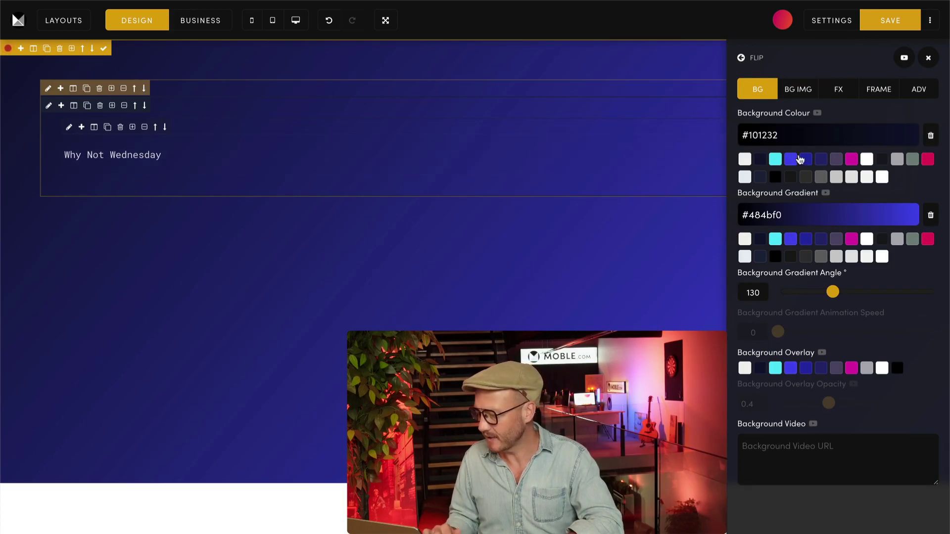
{"action": "left_click", "coordinate": [927, 160]}
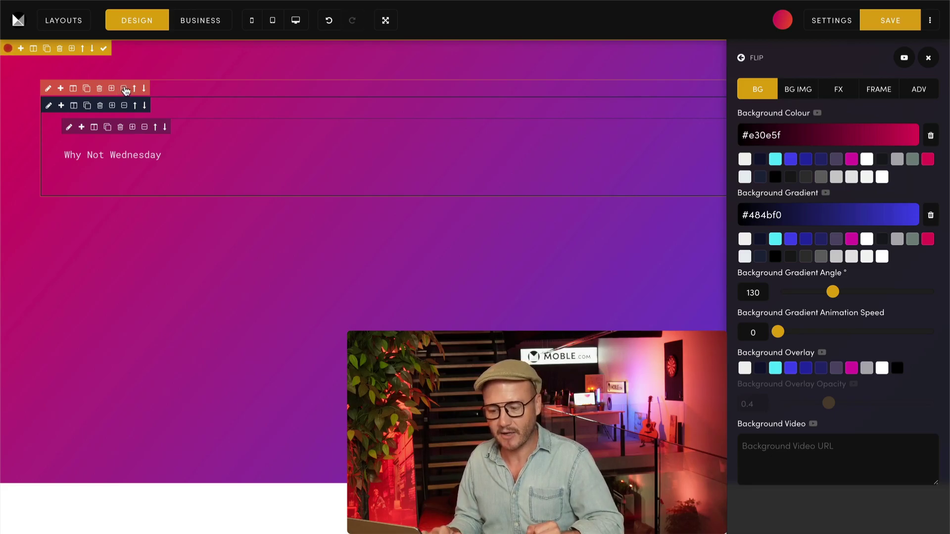
- Check the frame settings of the outermost block inside the section and remove that wrapper from around the text block
{"action": "left_click", "coordinate": [48, 89]}
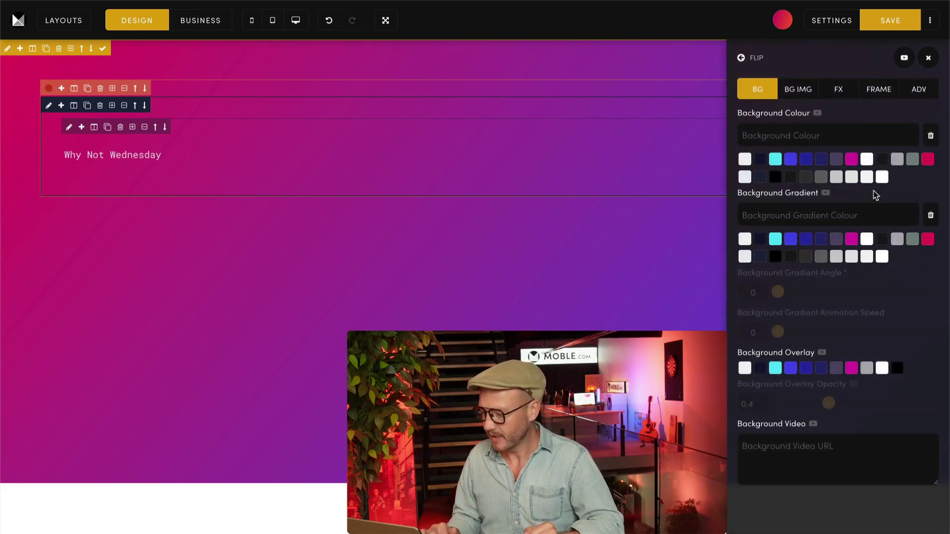
{"action": "left_click", "coordinate": [886, 89]}
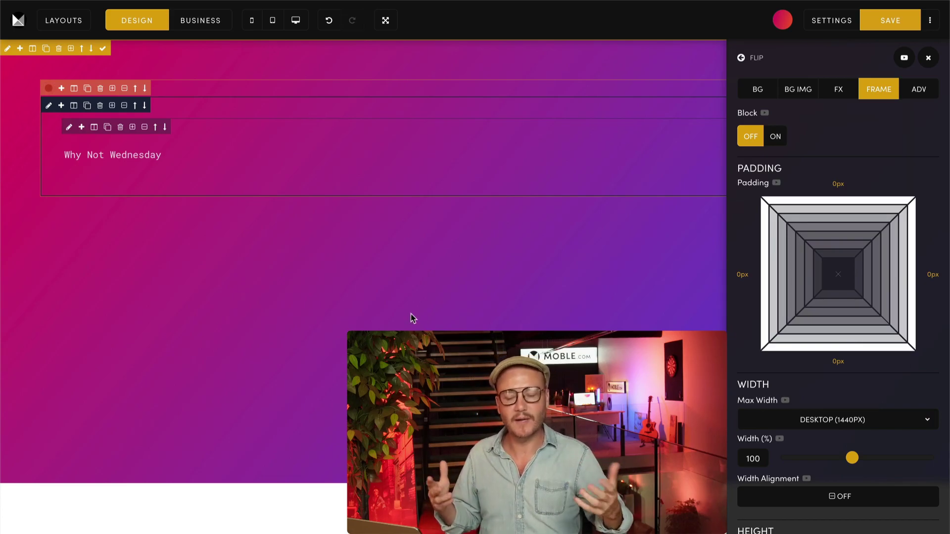
{"action": "left_click", "coordinate": [124, 89]}
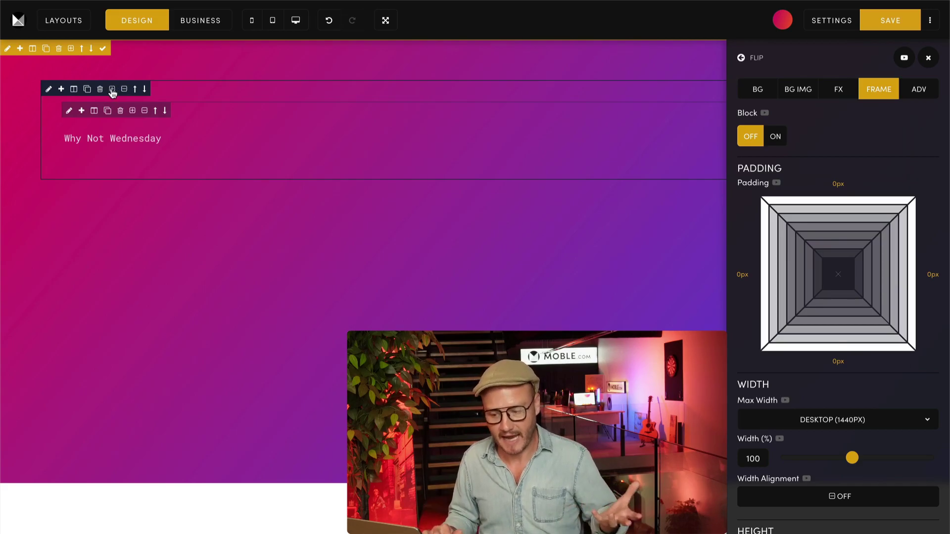
- Try wrapping the text block in an outer block with its maximum width set to Laptop (1280px)
{"action": "left_click", "coordinate": [112, 90]}
{"action": "left_click", "coordinate": [48, 88]}
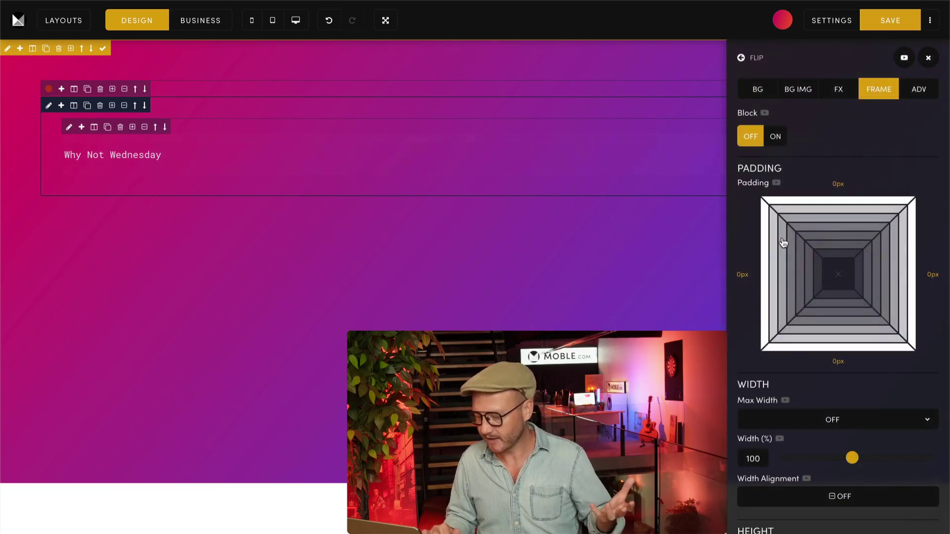
{"action": "left_click", "coordinate": [807, 420]}
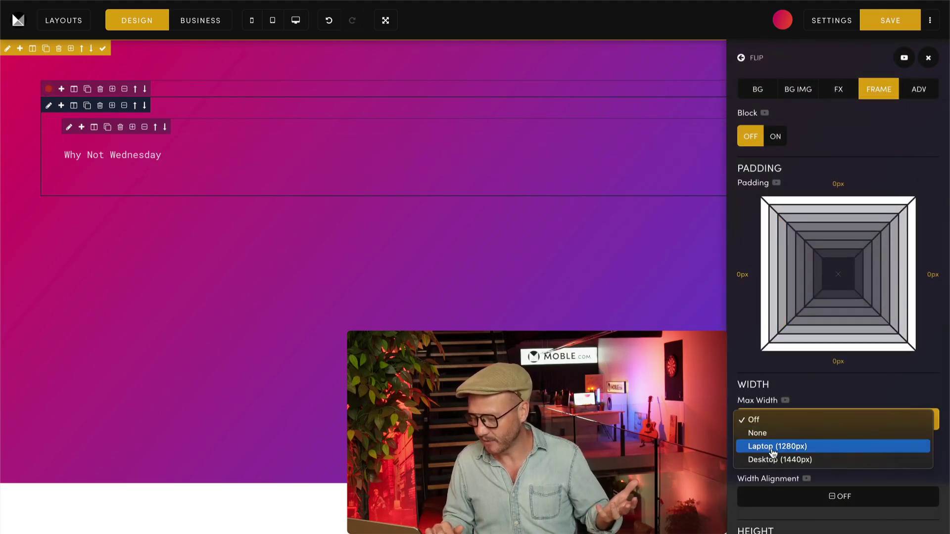
{"action": "left_click", "coordinate": [788, 448]}
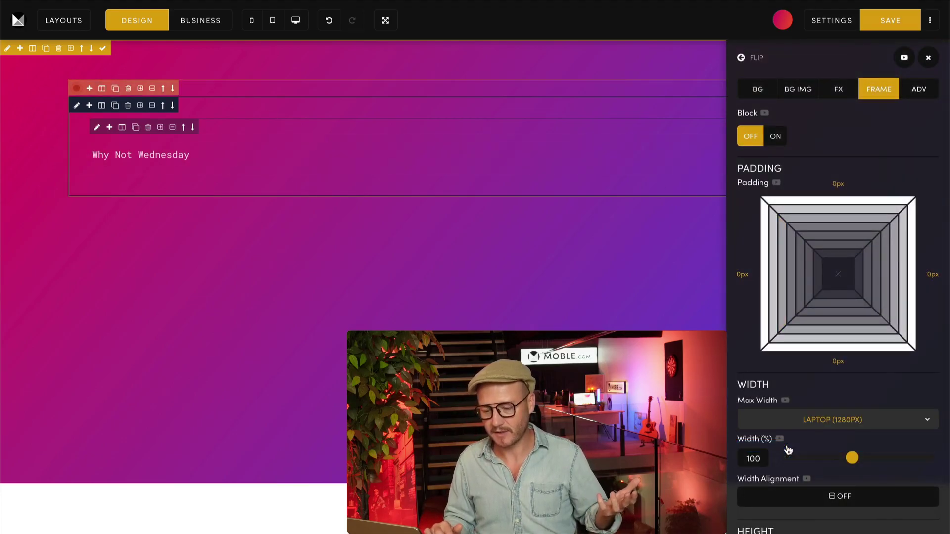
{"action": "left_click", "coordinate": [153, 88]}
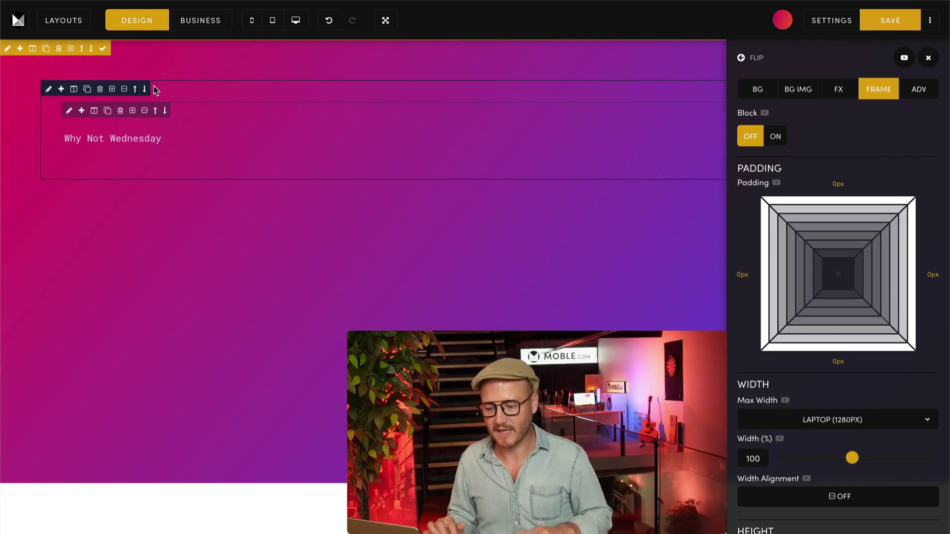
{"action": "left_click", "coordinate": [928, 58]}
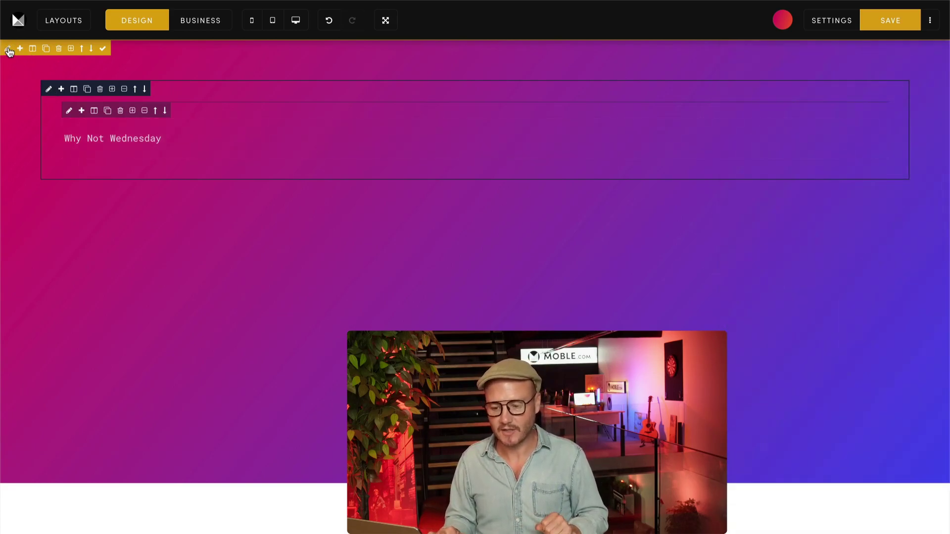
- Review the outer section's frame height settings and set the inner block's Child Height to 100% for desktop only
{"action": "left_click", "coordinate": [8, 49]}
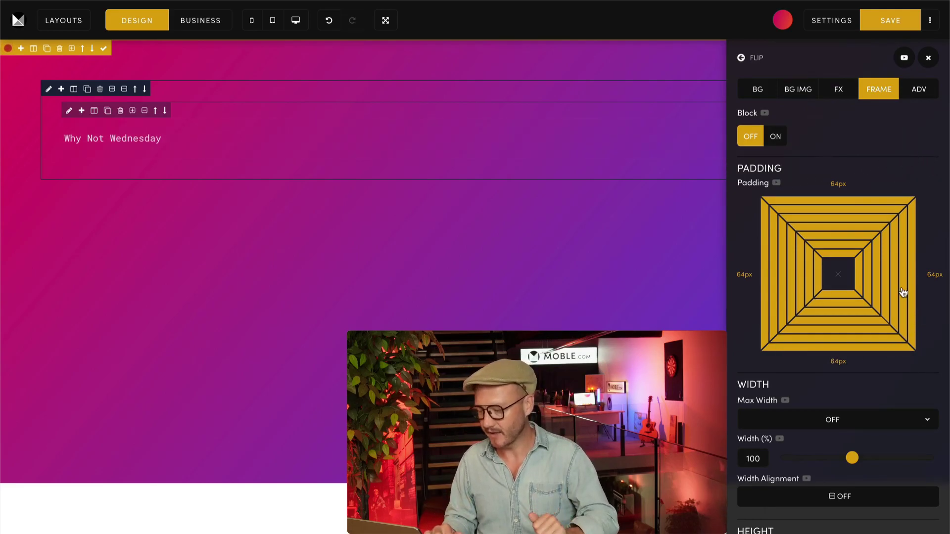
{"action": "scroll", "coordinate": [901, 292], "scroll_direction": "down", "scroll_amount": 6}
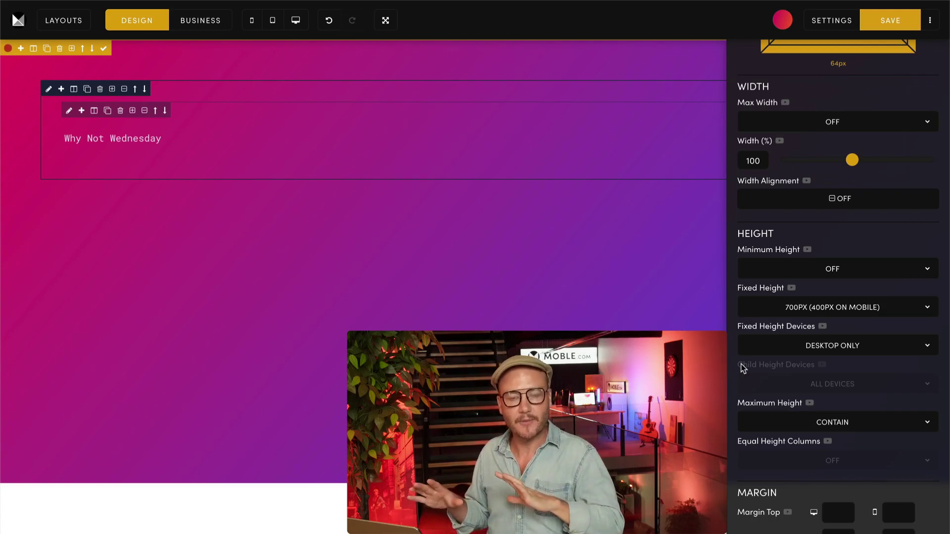
{"action": "left_click", "coordinate": [49, 90]}
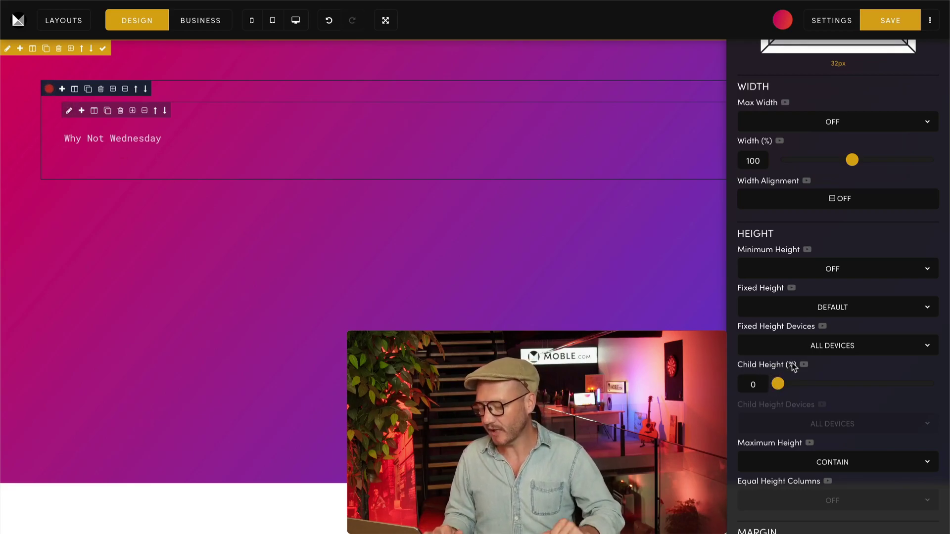
{"action": "left_click_drag", "start_coordinate": [778, 385], "coordinate": [930, 384]}
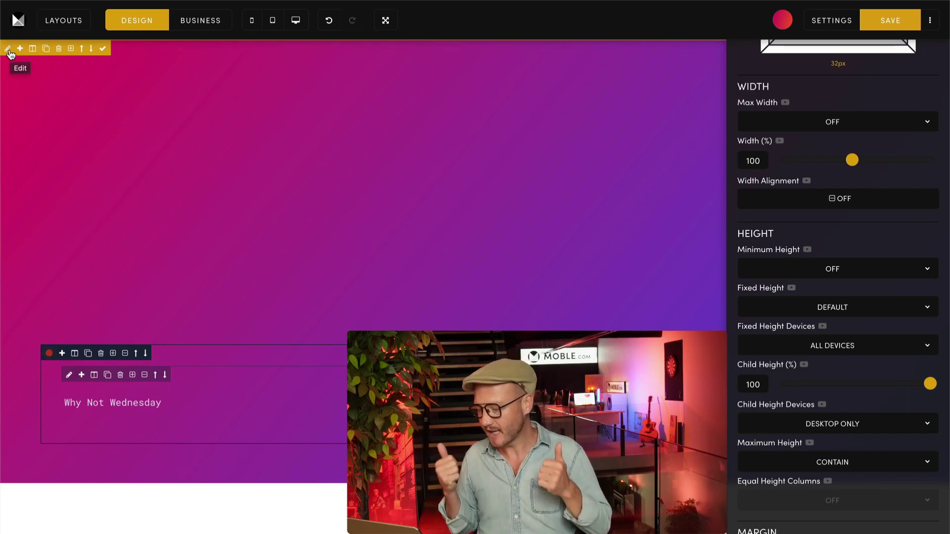
- Try a #101232 background colour and a dark navy overlay on the inner block
{"action": "scroll", "coordinate": [868, 110], "scroll_direction": "up", "scroll_amount": 6}
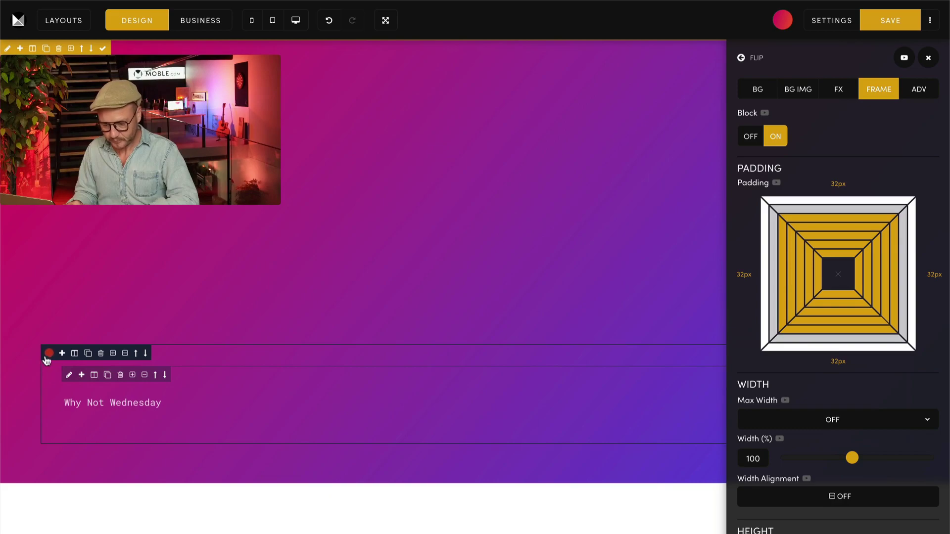
{"action": "left_click", "coordinate": [767, 95]}
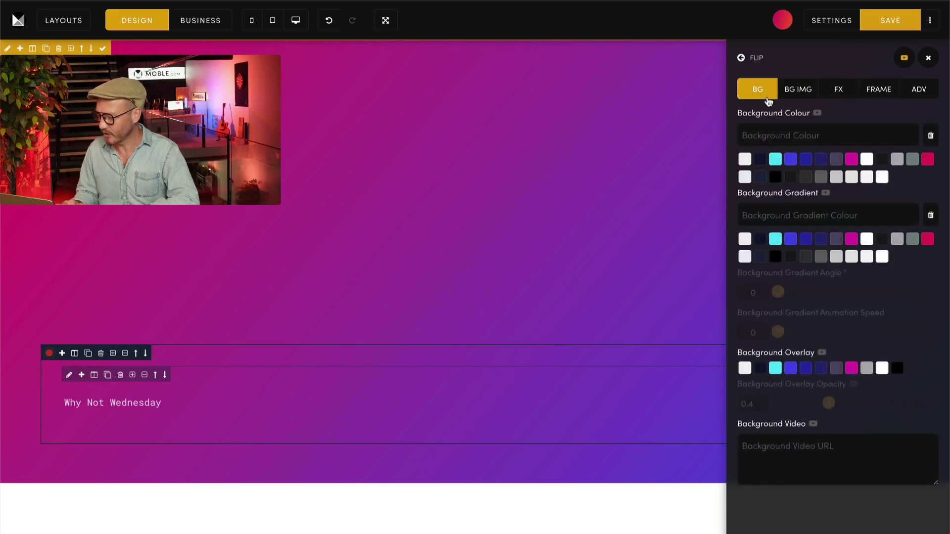
{"action": "left_click", "coordinate": [761, 159]}
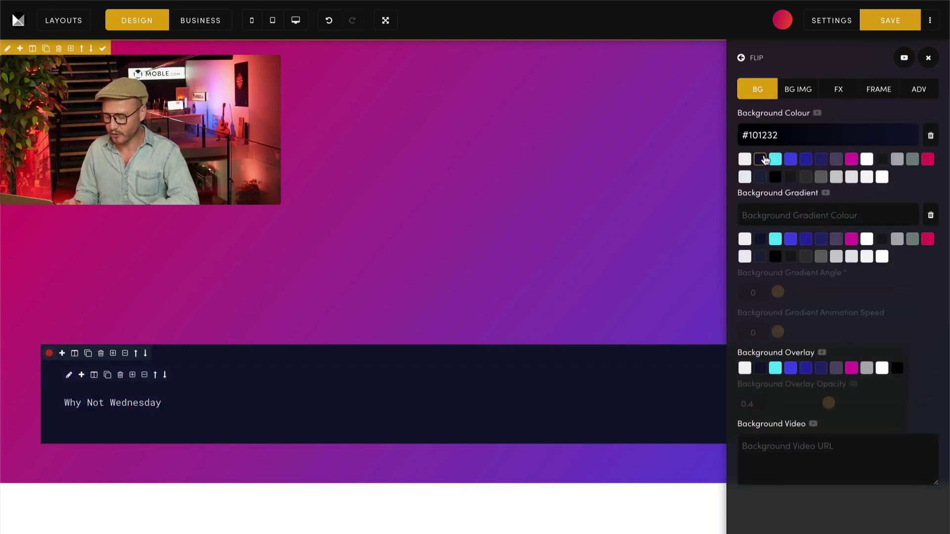
{"action": "left_click", "coordinate": [759, 371]}
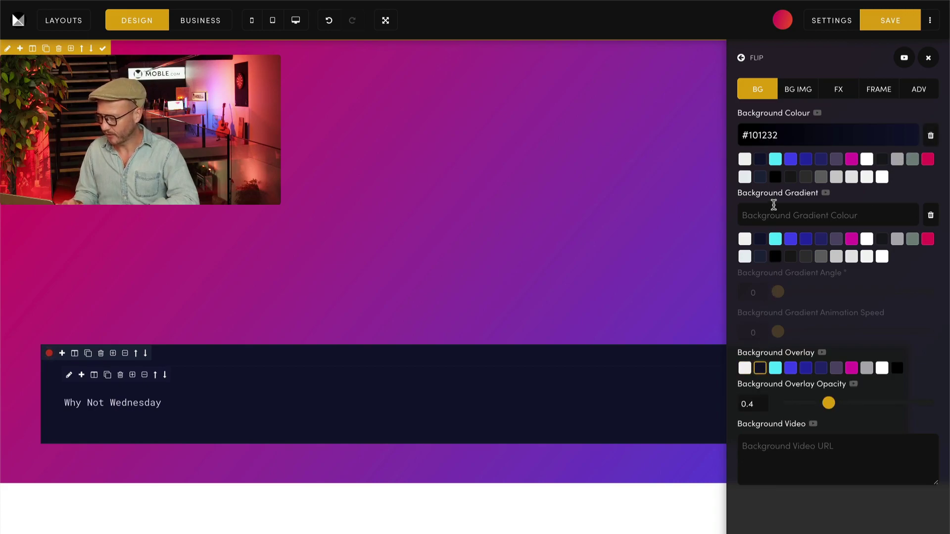
{"action": "left_click", "coordinate": [930, 135]}
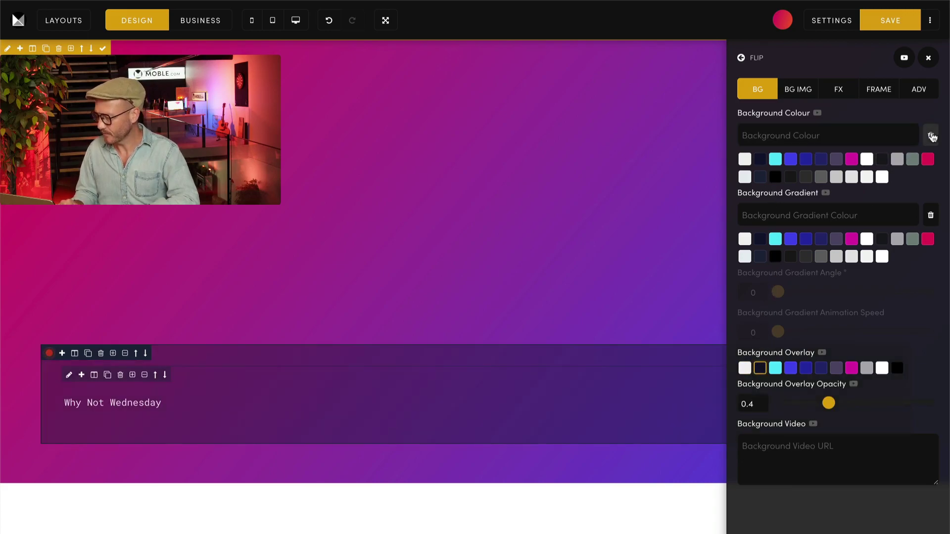
{"action": "left_click", "coordinate": [761, 370]}
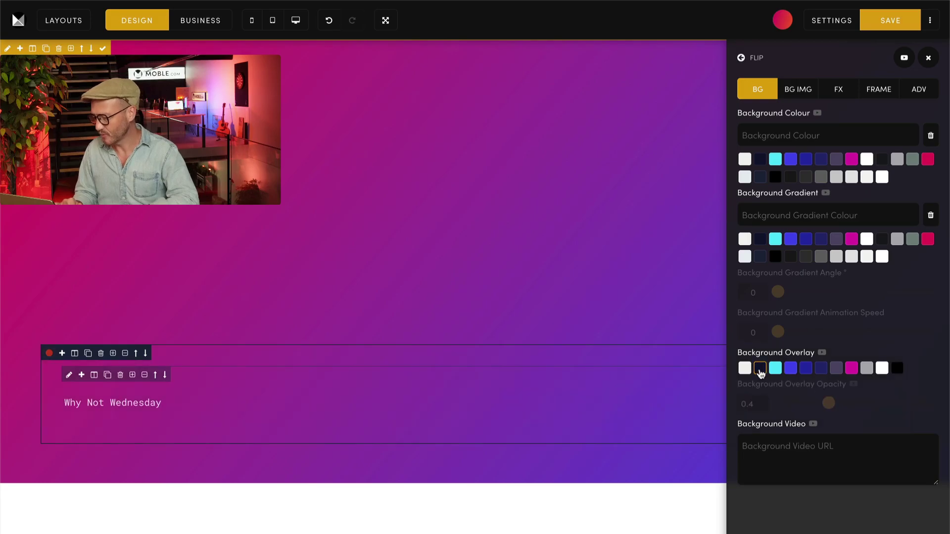
- Give the inner block a #484bf0 background gradient at angle 130 and a dark navy overlay with 0.4 opacity
{"action": "left_click", "coordinate": [791, 241]}
{"action": "left_click", "coordinate": [749, 293]}
{"action": "type", "text": "1300"}
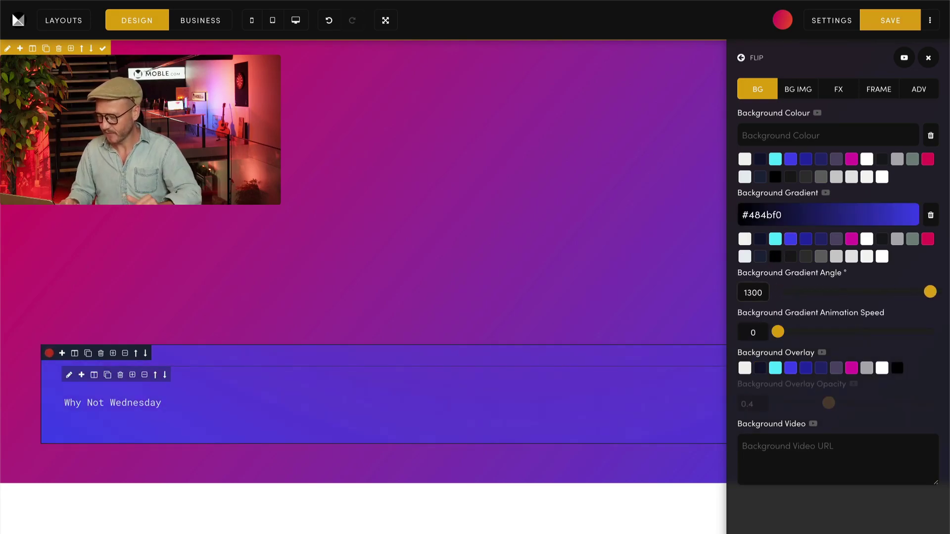
{"action": "key", "text": "Delete"}
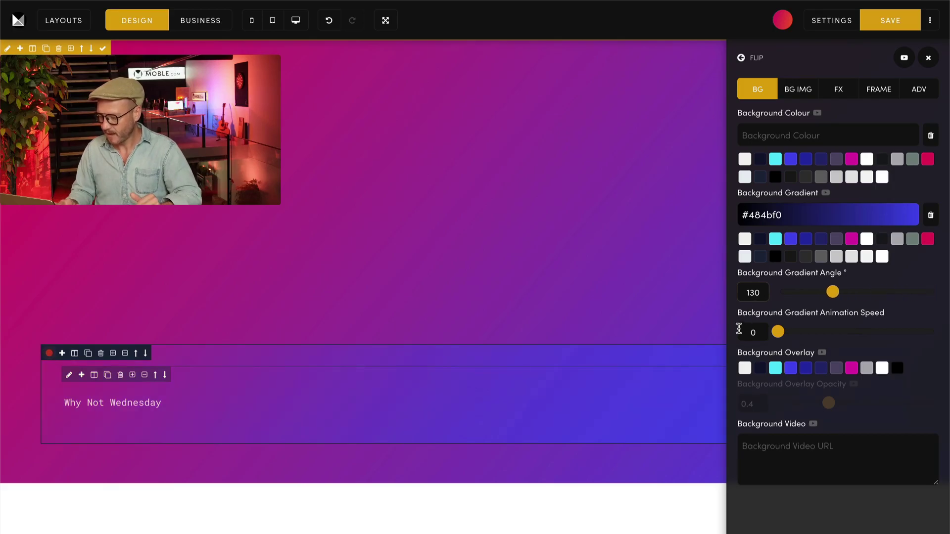
{"action": "left_click", "coordinate": [761, 369]}
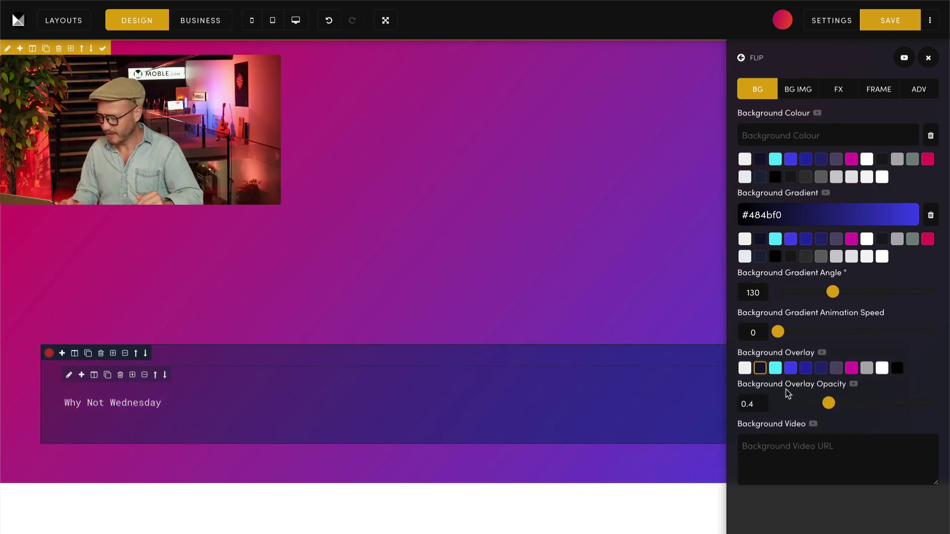
{"action": "mouse_move", "coordinate": [833, 407]}
{"action": "left_mouse_down"}
{"action": "mouse_move", "coordinate": [915, 407]}
{"action": "mouse_move", "coordinate": [841, 410]}
{"action": "left_mouse_up"}
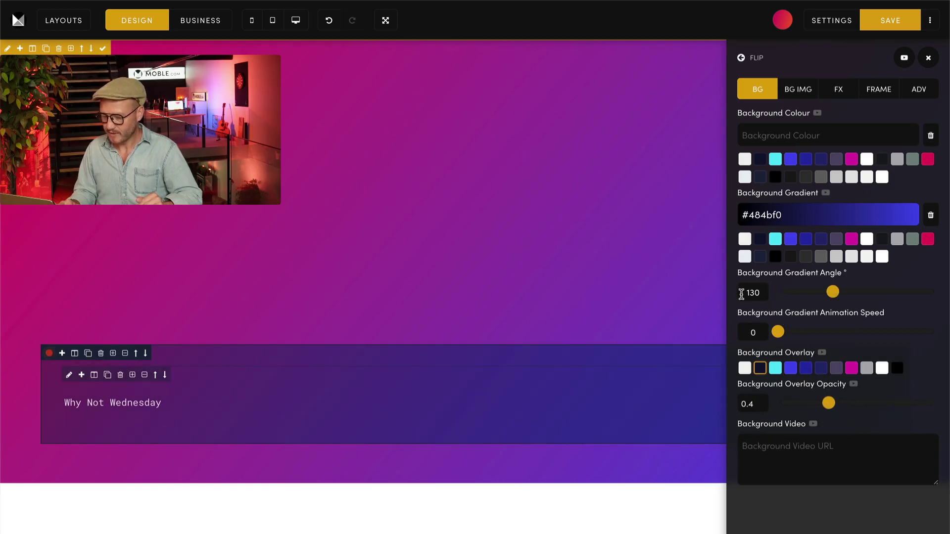
- Test other gradient angles on the inner block, such as 270, and set the angle back to 130
{"action": "left_click_drag", "start_coordinate": [760, 292], "coordinate": [737, 291]}
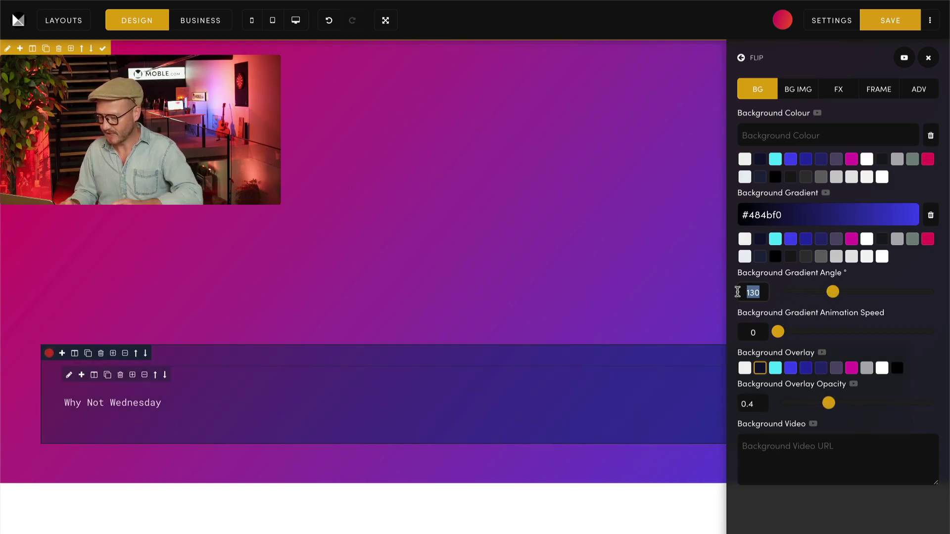
{"action": "type", "text": "270"}
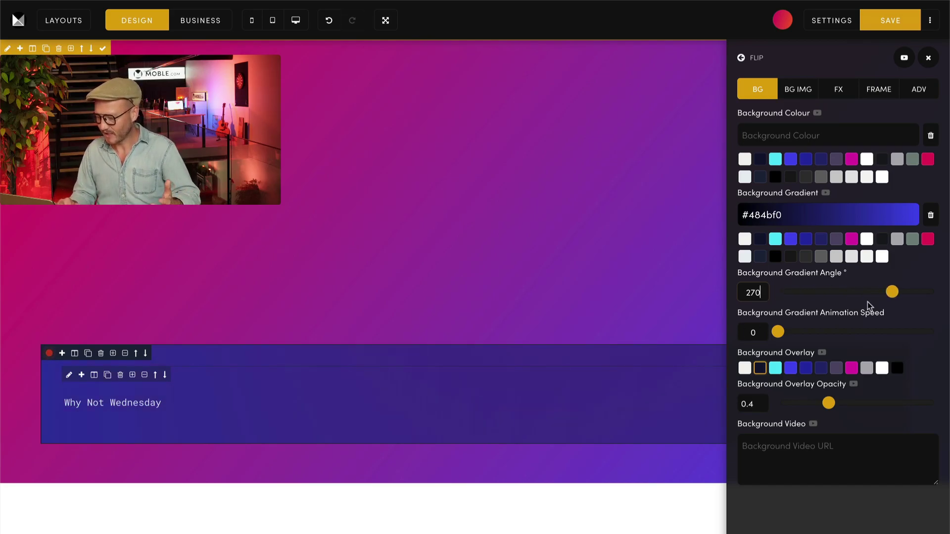
{"action": "left_click", "coordinate": [797, 293]}
{"action": "left_click", "coordinate": [865, 291]}
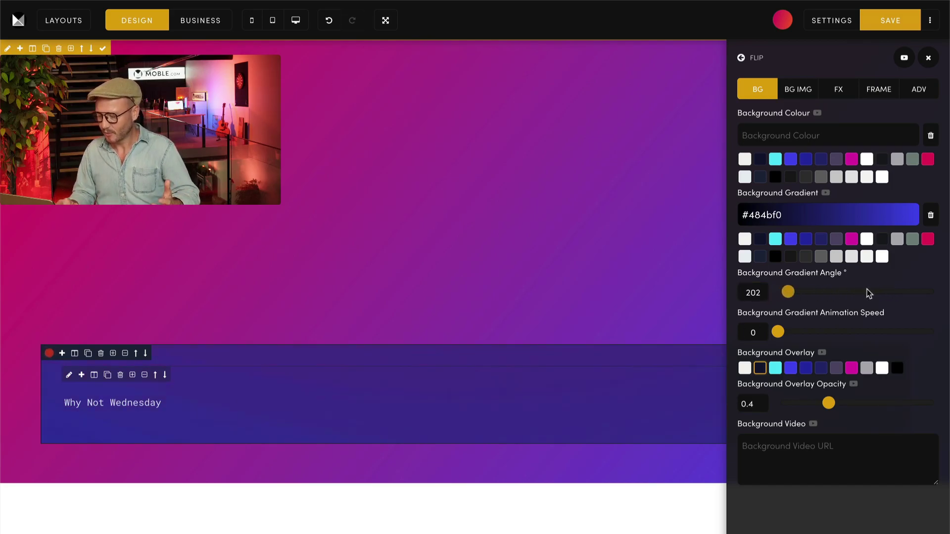
{"action": "left_click_drag", "start_coordinate": [761, 293], "coordinate": [726, 295]}
{"action": "type", "text": "130"}
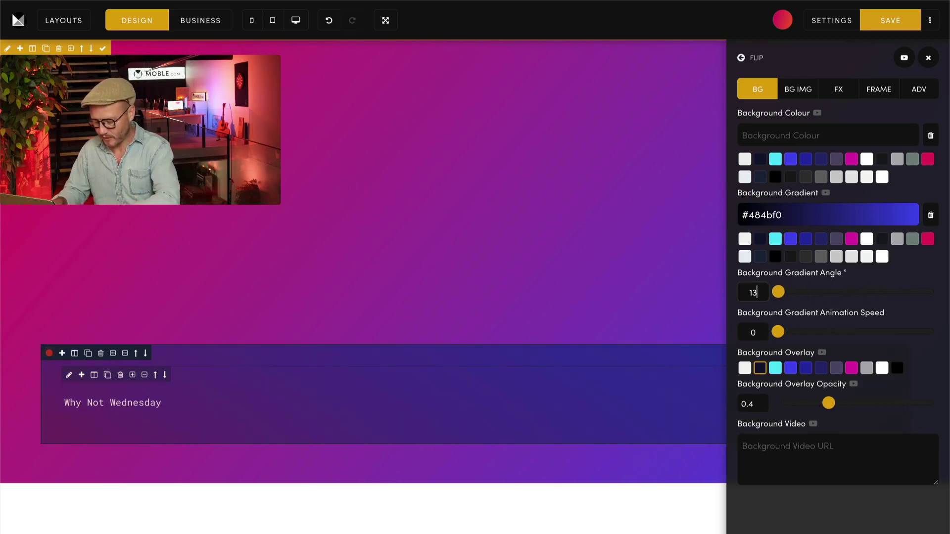
{"action": "left_click", "coordinate": [928, 59]}
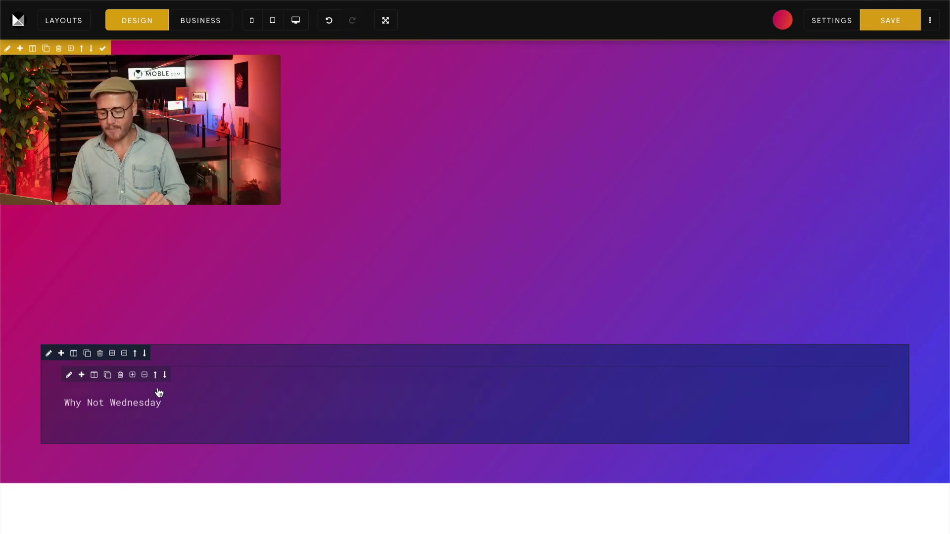
- Remove and reapply the inner block's #484bf0 background gradient while testing its overlay opacity
{"action": "left_click", "coordinate": [48, 353]}
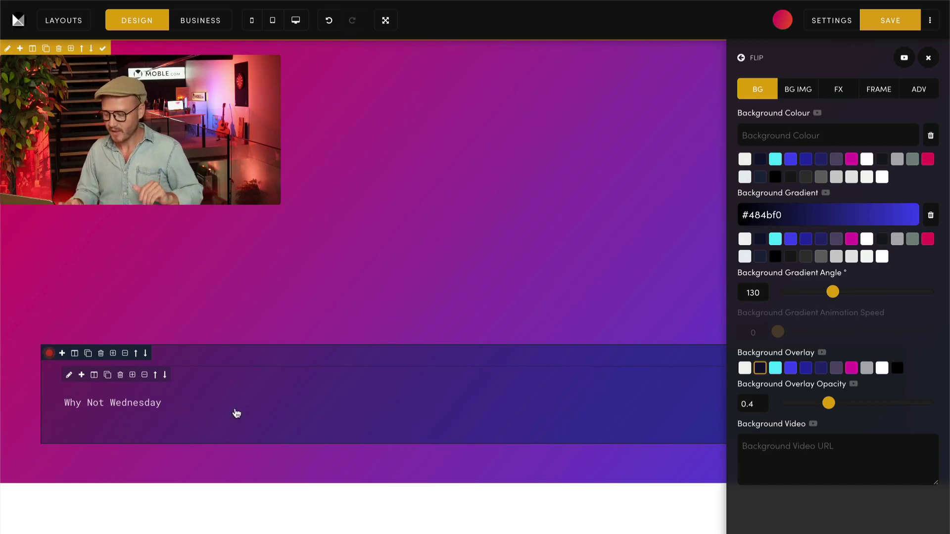
{"action": "left_click", "coordinate": [931, 216]}
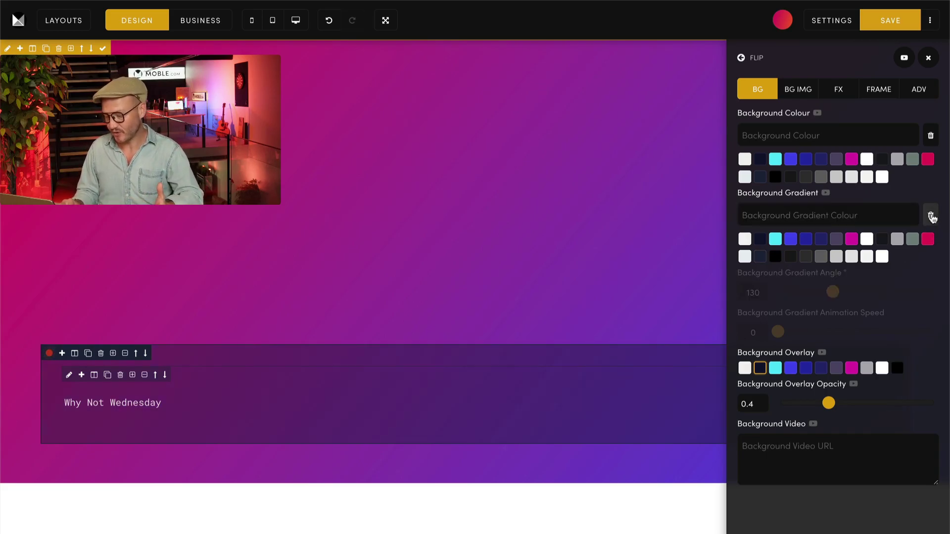
{"action": "left_click", "coordinate": [784, 402]}
{"action": "left_click_drag", "start_coordinate": [785, 403], "coordinate": [832, 401]}
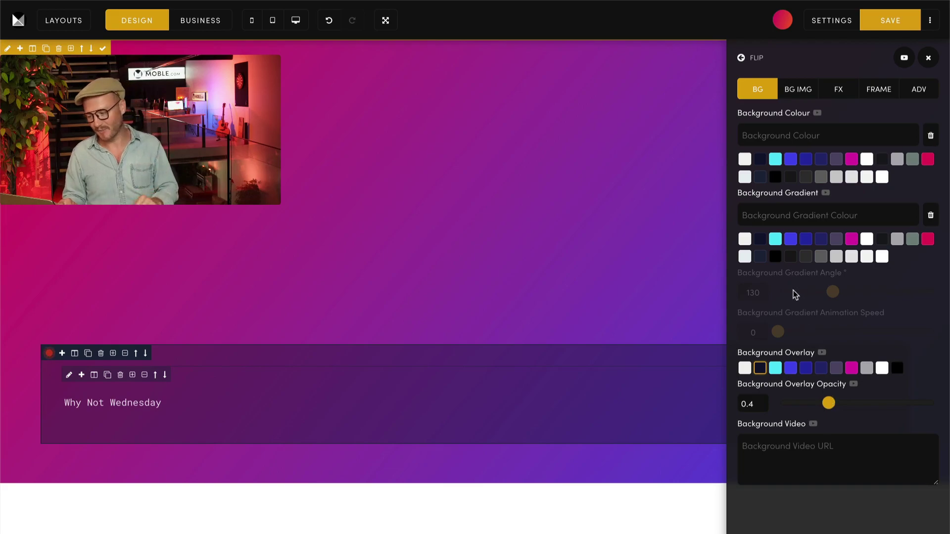
{"action": "left_click", "coordinate": [790, 242]}
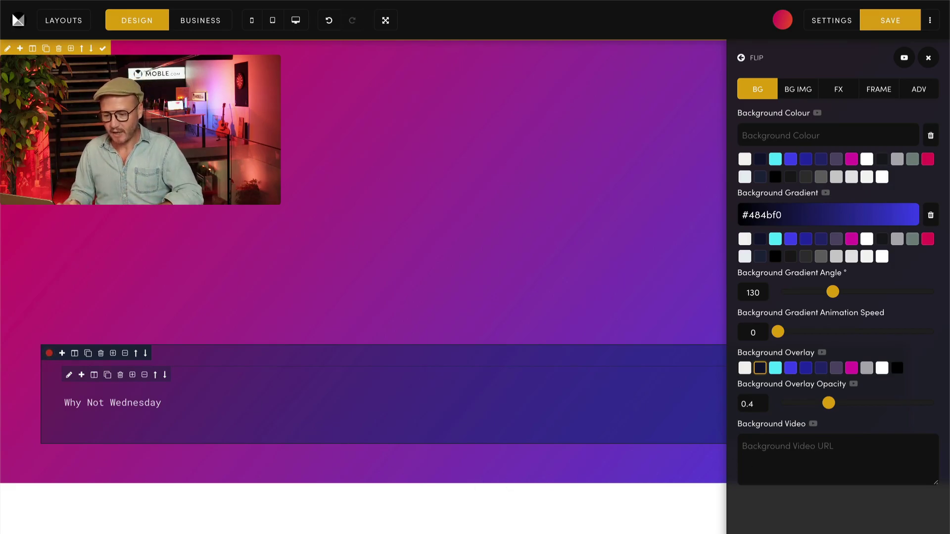
- Try Heading 1 Style 1 on the "Why Not Wednesday" text and format it as Heading 1 Style 3
{"action": "double_click", "coordinate": [111, 398]}
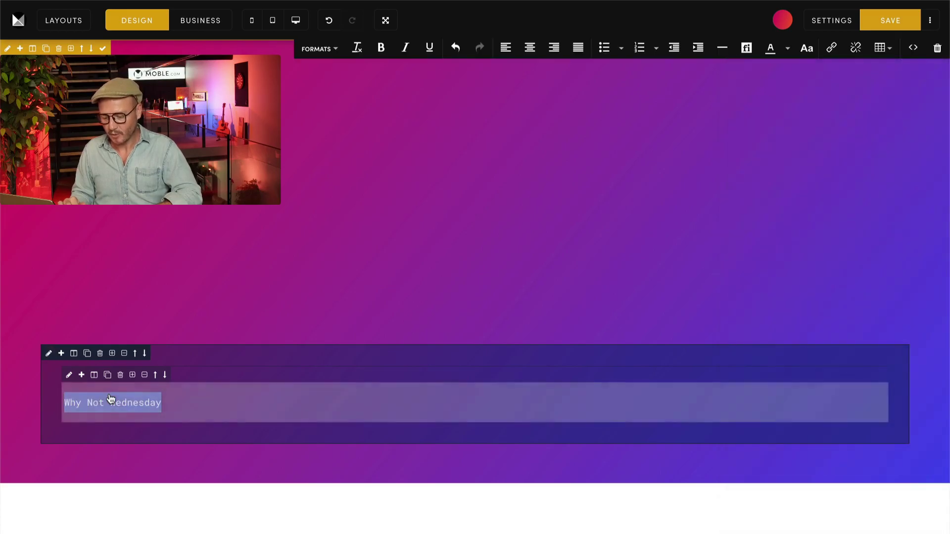
{"action": "left_click", "coordinate": [322, 50]}
{"action": "mouse_move", "coordinate": [316, 97]}
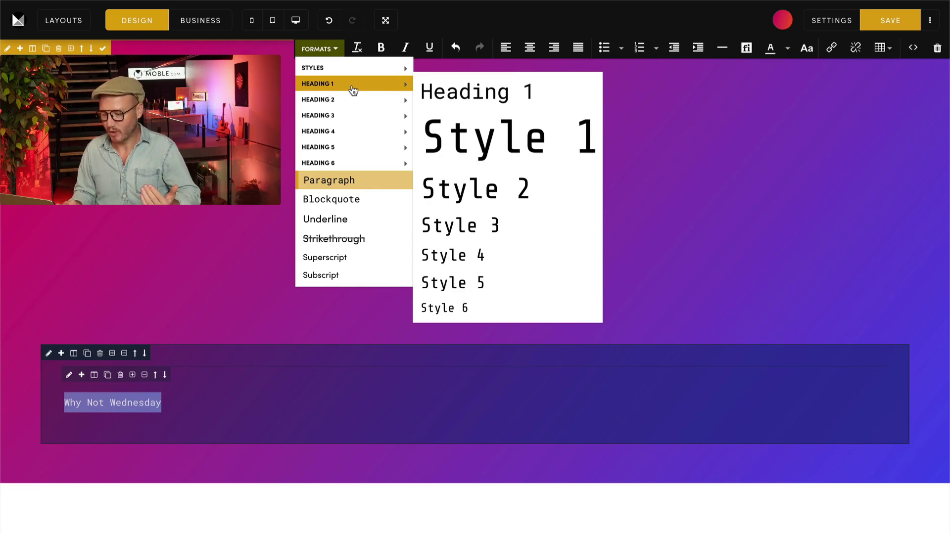
{"action": "left_click", "coordinate": [477, 132]}
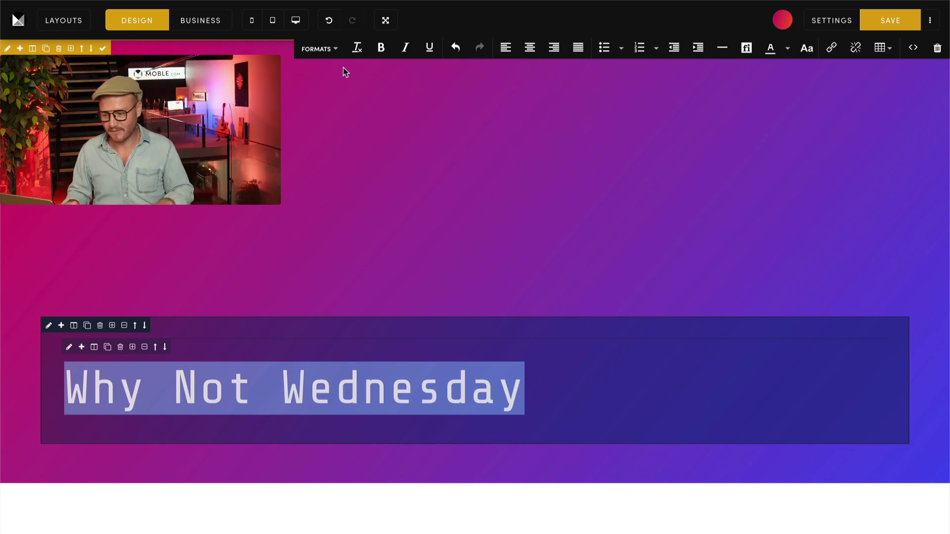
{"action": "left_click", "coordinate": [328, 49]}
{"action": "mouse_move", "coordinate": [328, 85]}
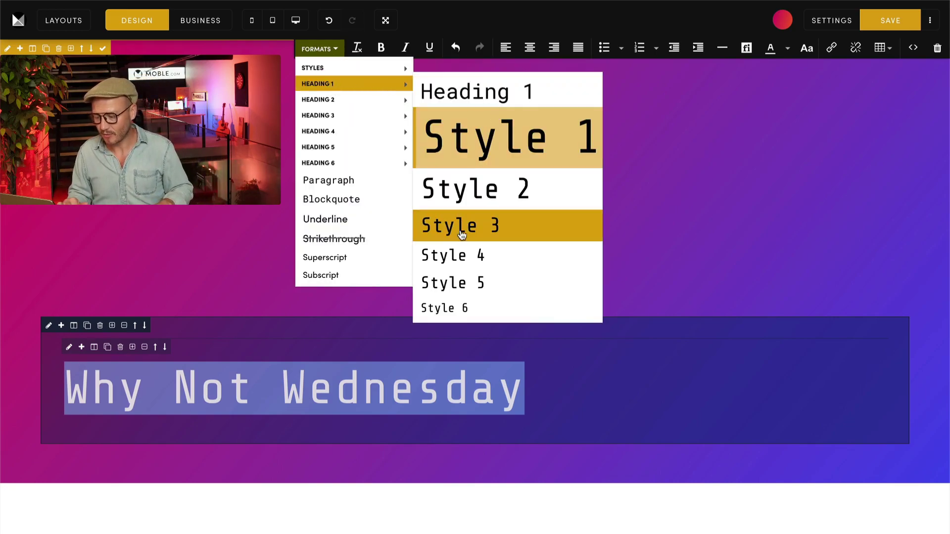
{"action": "left_click", "coordinate": [507, 231]}
{"action": "left_click", "coordinate": [507, 232]}
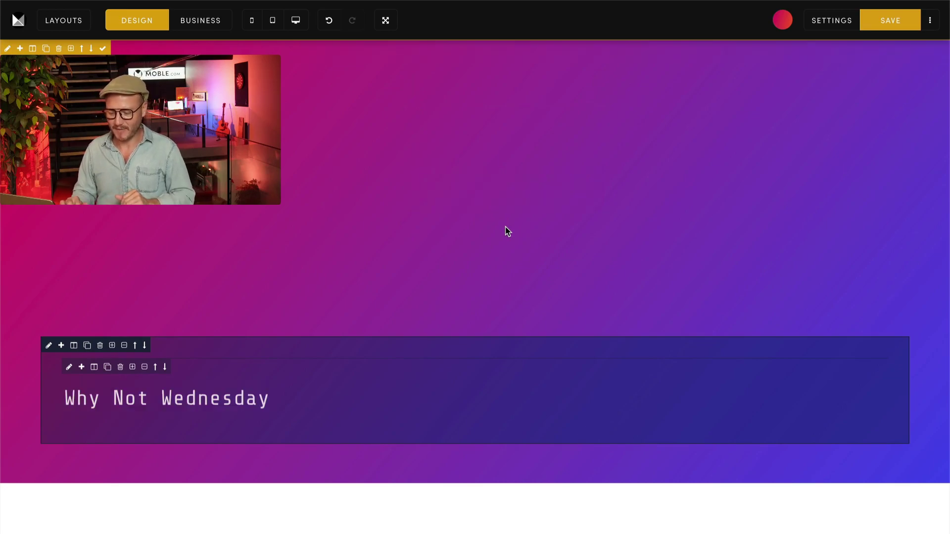
- Insert a long right-pointing arrow icon after the "Why Not Wednesday" heading, separated by a space
{"action": "left_click", "coordinate": [276, 396]}
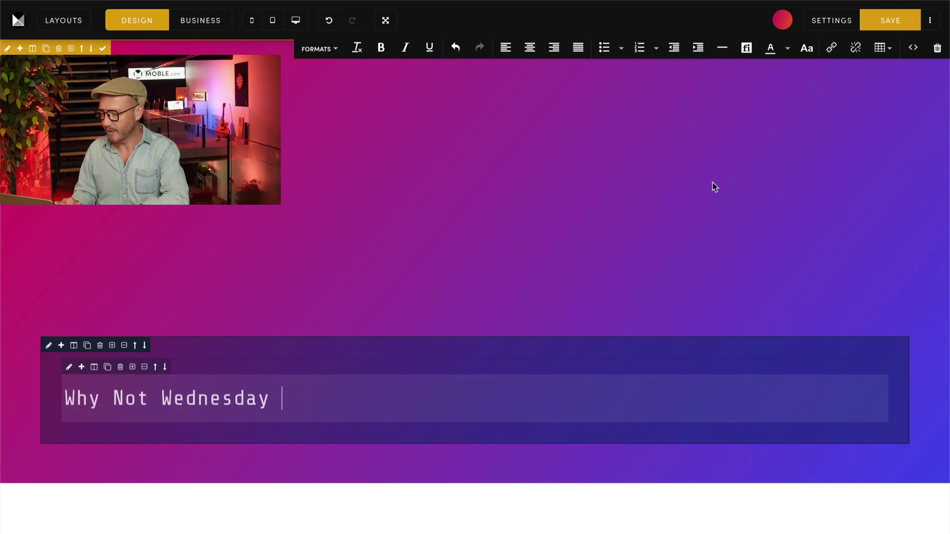
{"action": "left_click", "coordinate": [746, 49]}
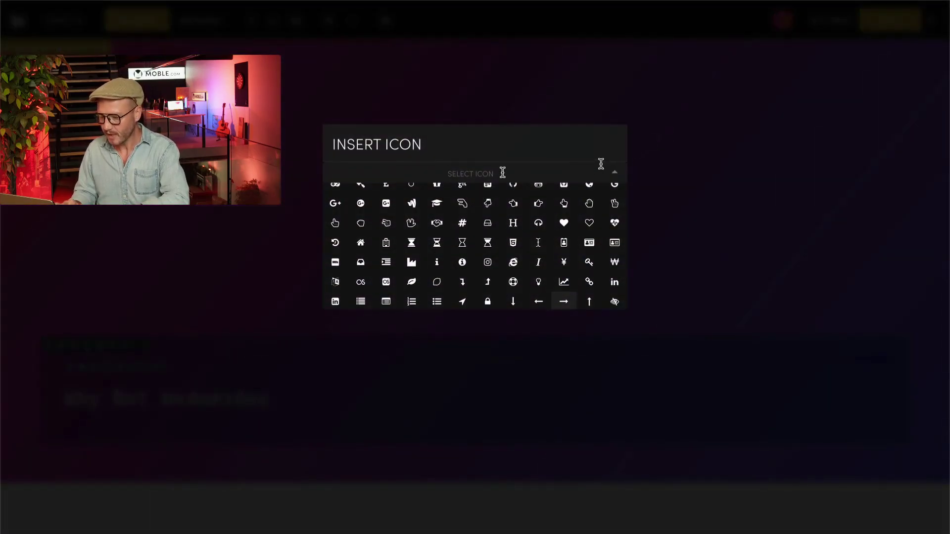
{"action": "type", "text": "arr"}
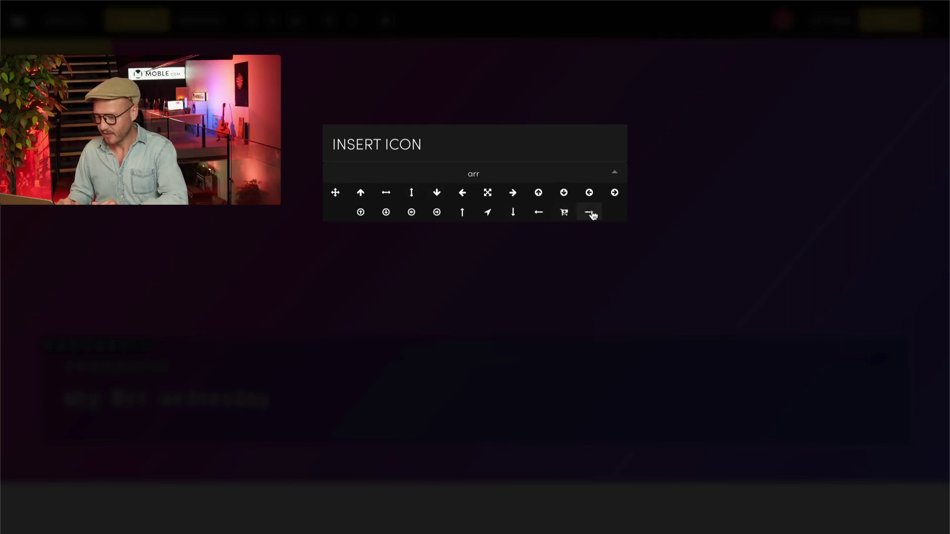
{"action": "key", "text": "BackSpace"}
{"action": "key", "text": "BackSpace"}
{"action": "key", "text": "BackSpace"}
{"action": "type", "text": "righ"}
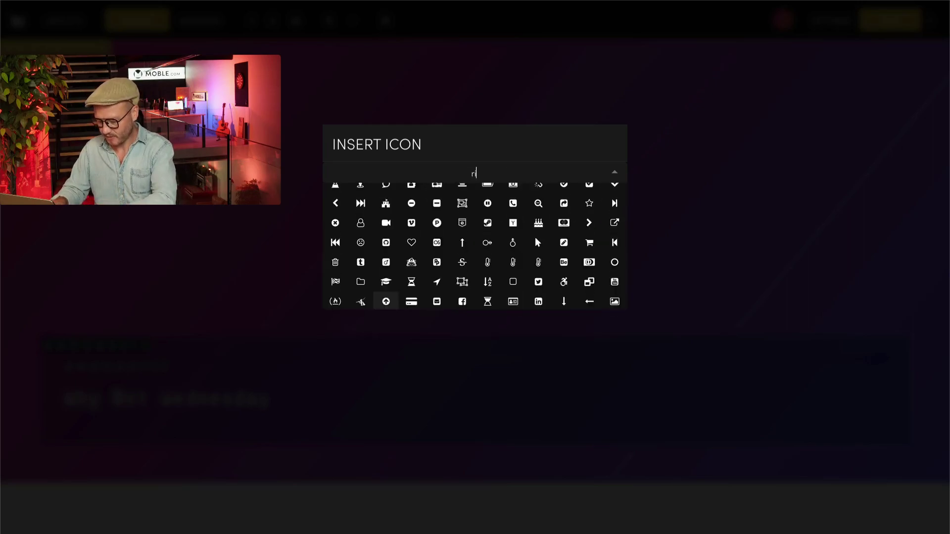
{"action": "left_click", "coordinate": [513, 192]}
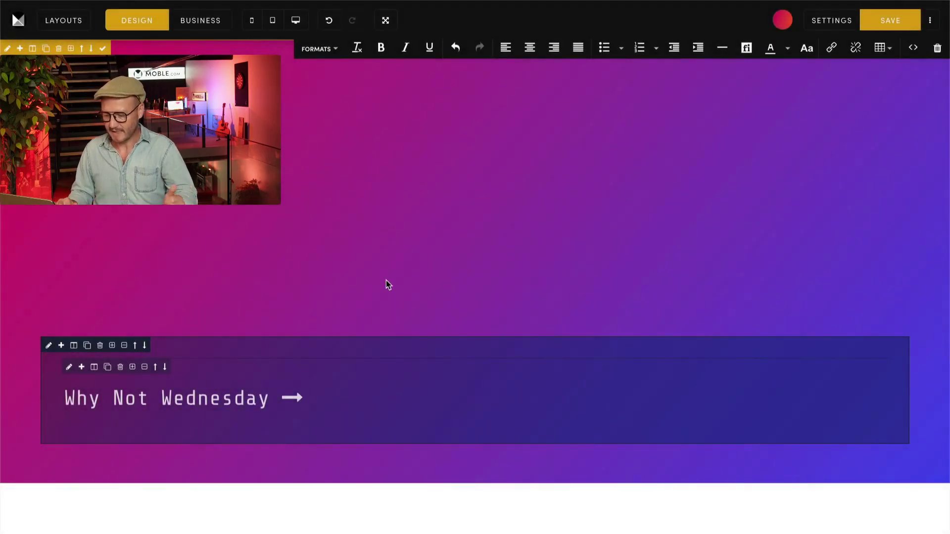
- Colour the arrow icon after the heading magenta
{"action": "left_click", "coordinate": [269, 402]}
{"action": "left_click_drag", "start_coordinate": [269, 405], "coordinate": [296, 402]}
{"action": "left_click", "coordinate": [296, 403]}
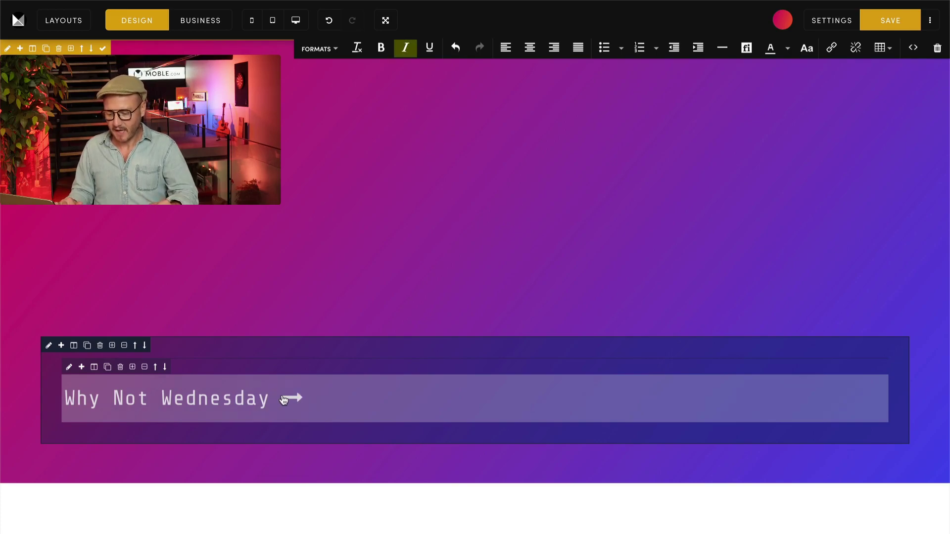
{"action": "left_click", "coordinate": [298, 399]}
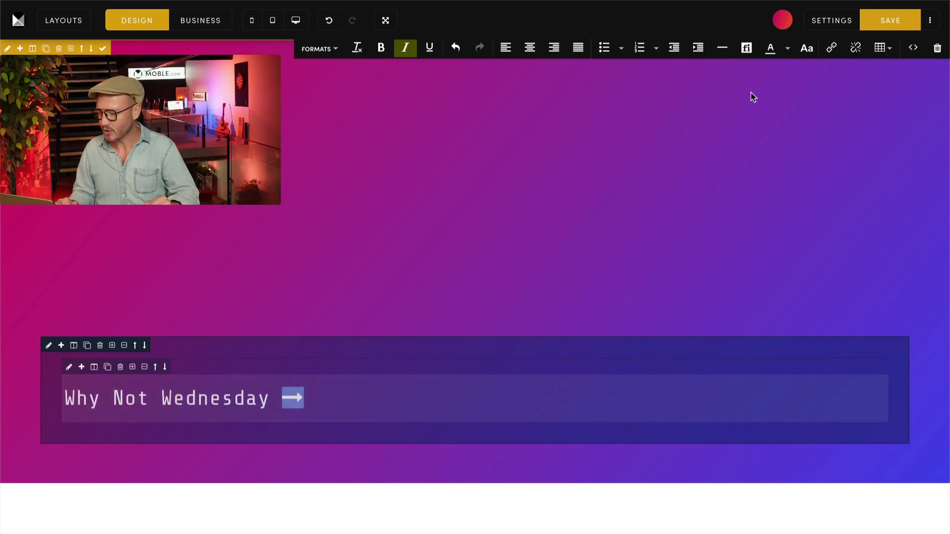
{"action": "left_click", "coordinate": [788, 49]}
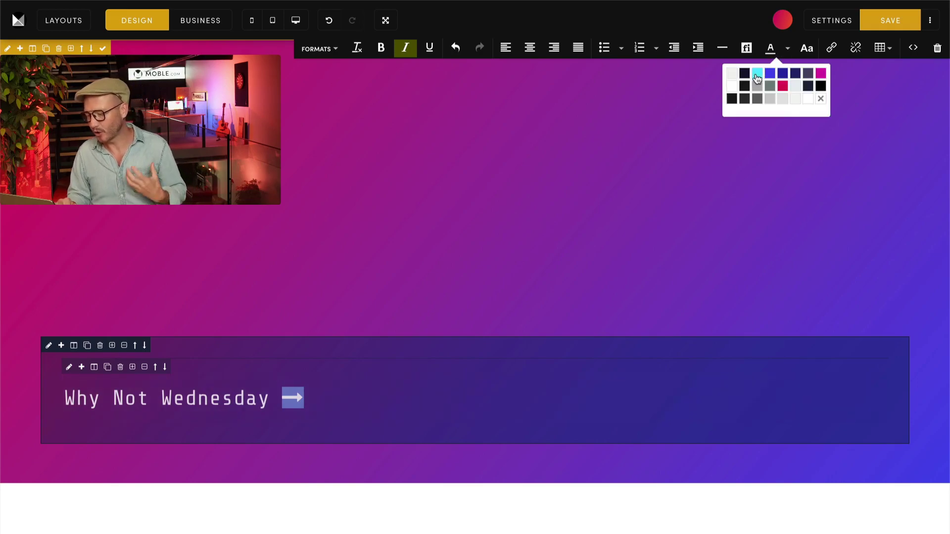
{"action": "left_click", "coordinate": [822, 76]}
{"action": "left_click", "coordinate": [543, 188]}
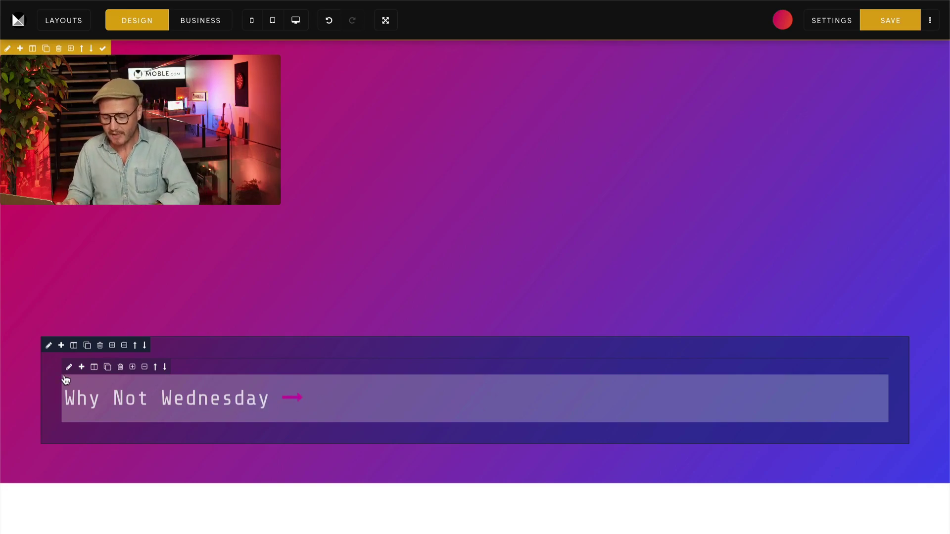
- Set the inner block's frame width to 50%
{"action": "left_click", "coordinate": [48, 345]}
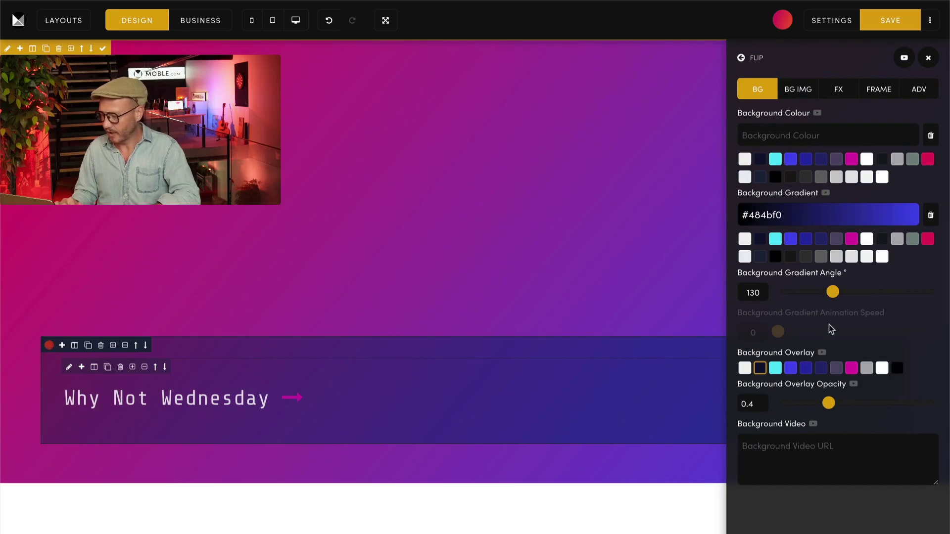
{"action": "left_click", "coordinate": [884, 95]}
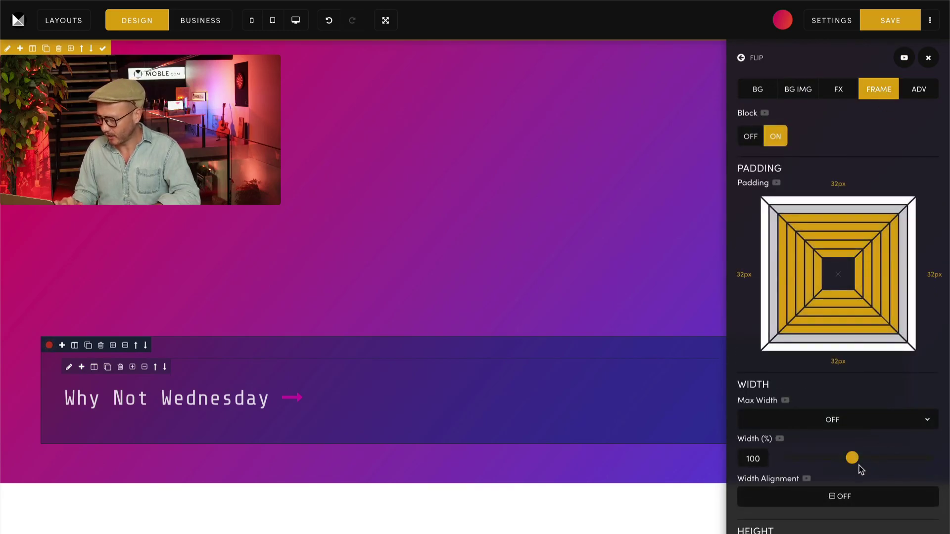
{"action": "left_click_drag", "start_coordinate": [852, 460], "coordinate": [815, 465]}
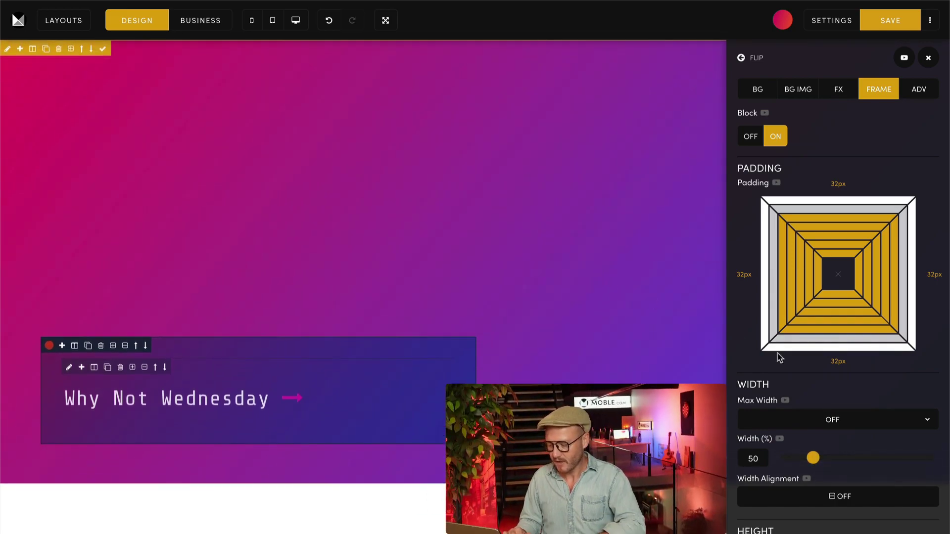
- Set the inner block's child height to 40%
{"action": "scroll", "coordinate": [828, 382], "scroll_direction": "down", "scroll_amount": 3}
{"action": "scroll", "coordinate": [828, 381], "scroll_direction": "down", "scroll_amount": 4}
{"action": "left_click_drag", "start_coordinate": [926, 370], "coordinate": [842, 377]}
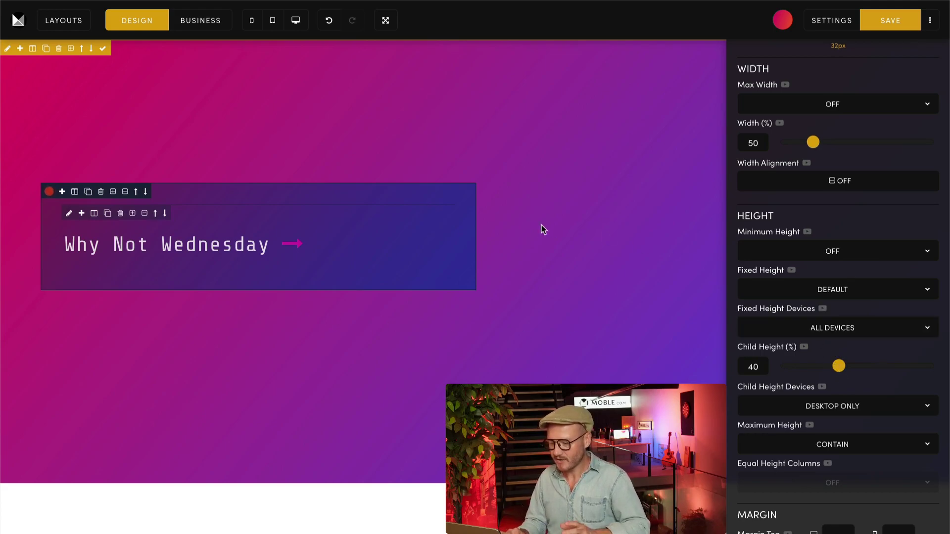
- Try Centre Align for the inner block's width alignment and change it to Right Align
{"action": "scroll", "coordinate": [826, 214], "scroll_direction": "up", "scroll_amount": 3}
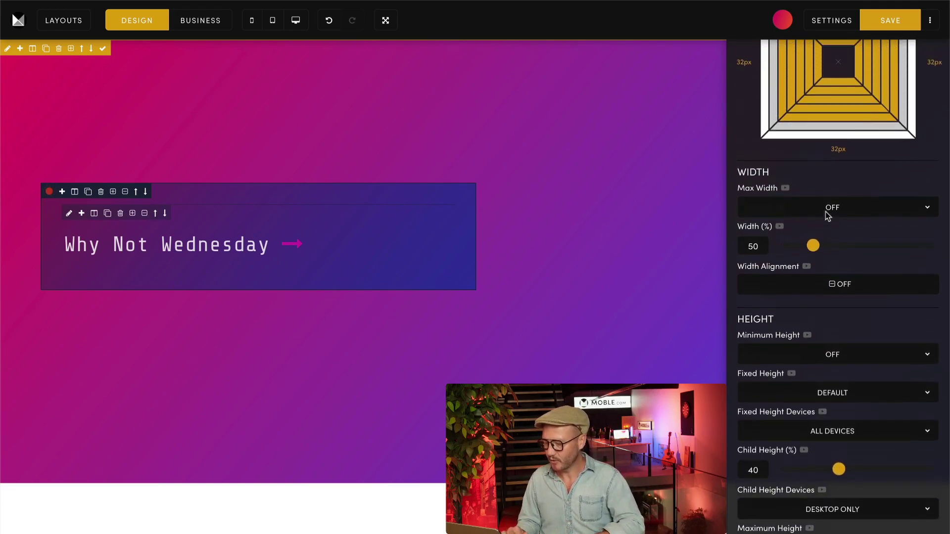
{"action": "left_click", "coordinate": [782, 299]}
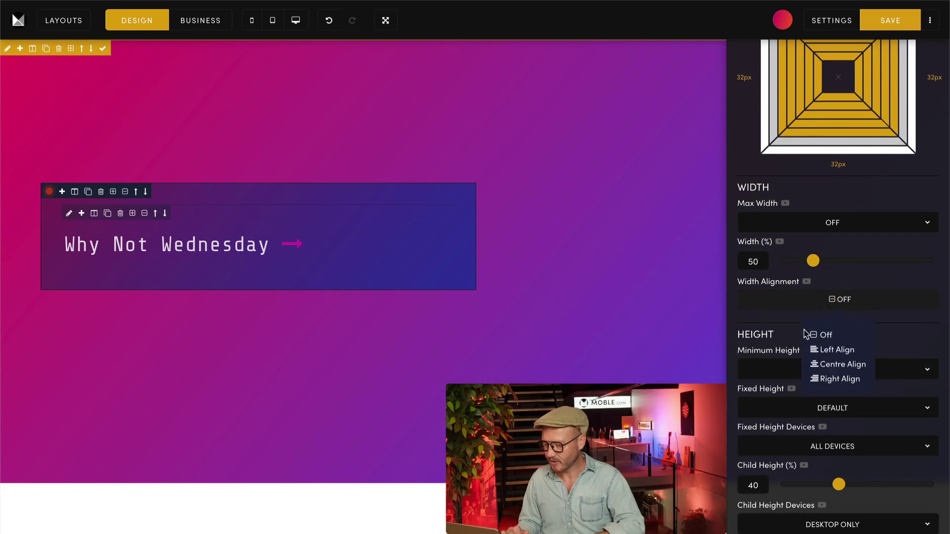
{"action": "left_click", "coordinate": [831, 365]}
{"action": "scroll", "coordinate": [868, 264], "scroll_direction": "up", "scroll_amount": 5}
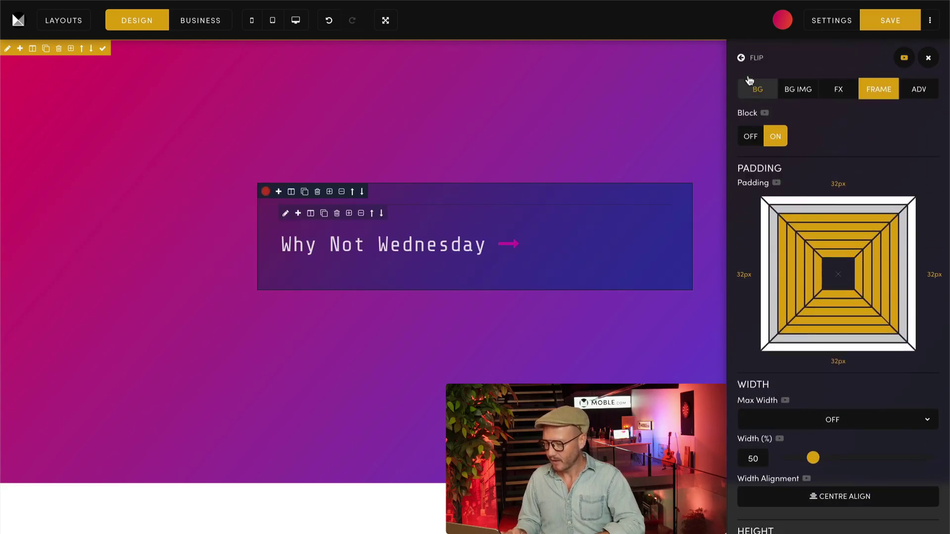
{"action": "left_click", "coordinate": [741, 58]}
{"action": "left_click", "coordinate": [109, 496]}
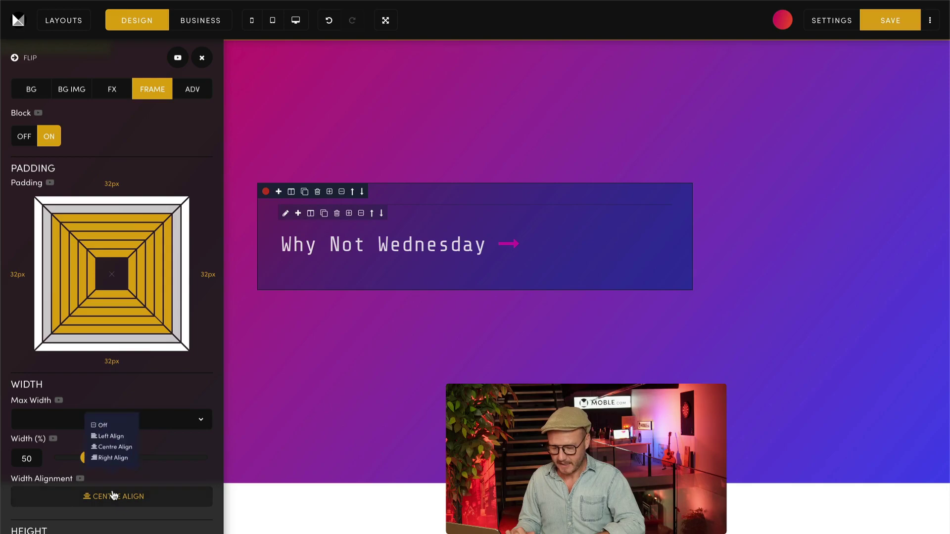
{"action": "left_click", "coordinate": [119, 465]}
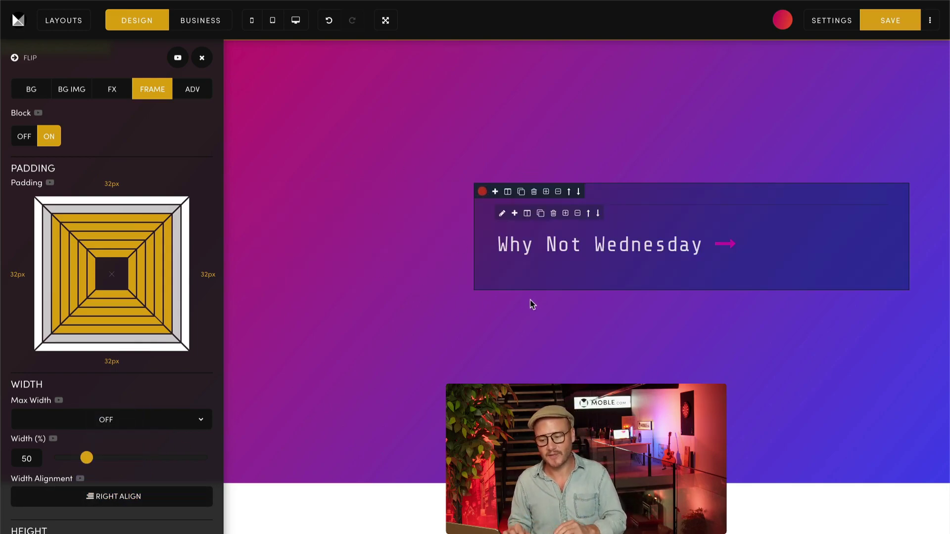
- Set the inner block's width to 100% and its child height to 100%
{"action": "left_click", "coordinate": [14, 58]}
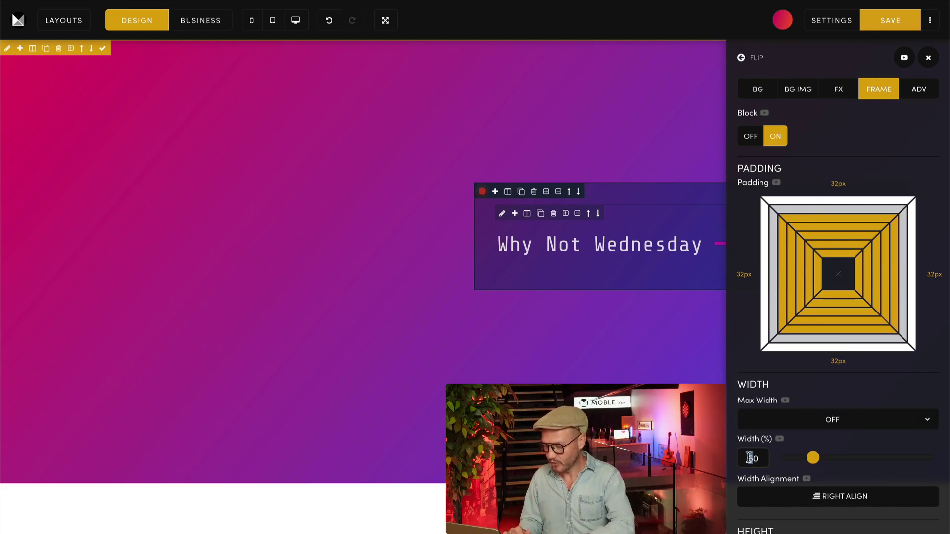
{"action": "type", "text": "100"}
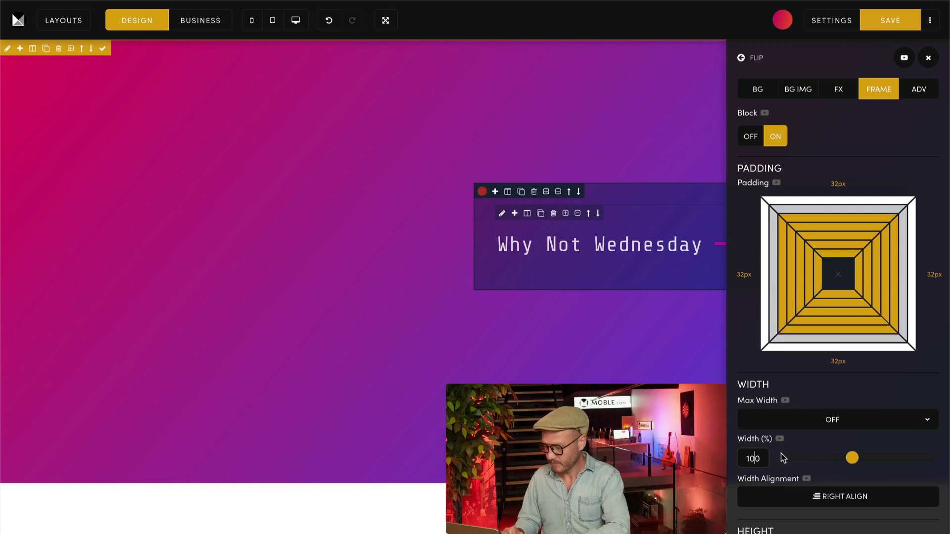
{"action": "left_click", "coordinate": [844, 396]}
{"action": "scroll", "coordinate": [846, 393], "scroll_direction": "down", "scroll_amount": 6}
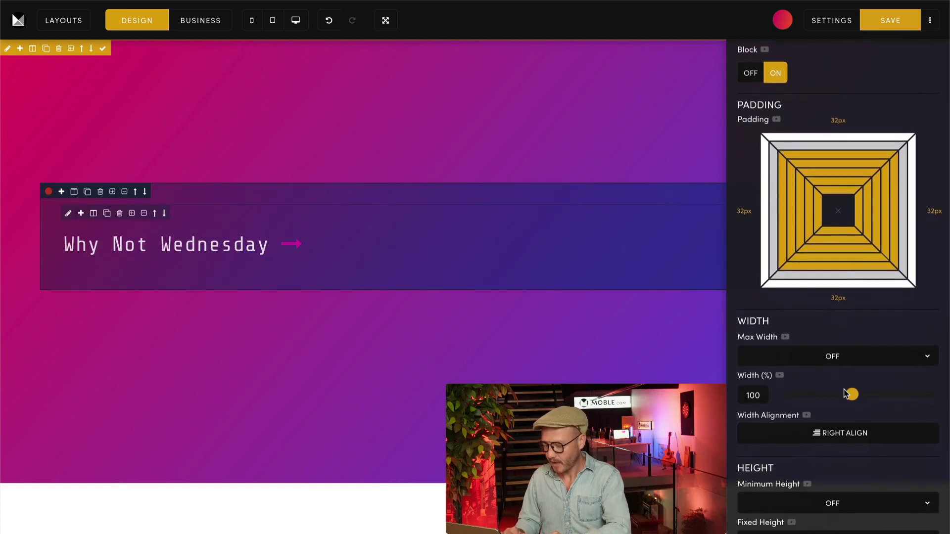
{"action": "double_click", "coordinate": [753, 396]}
{"action": "type", "text": "100"}
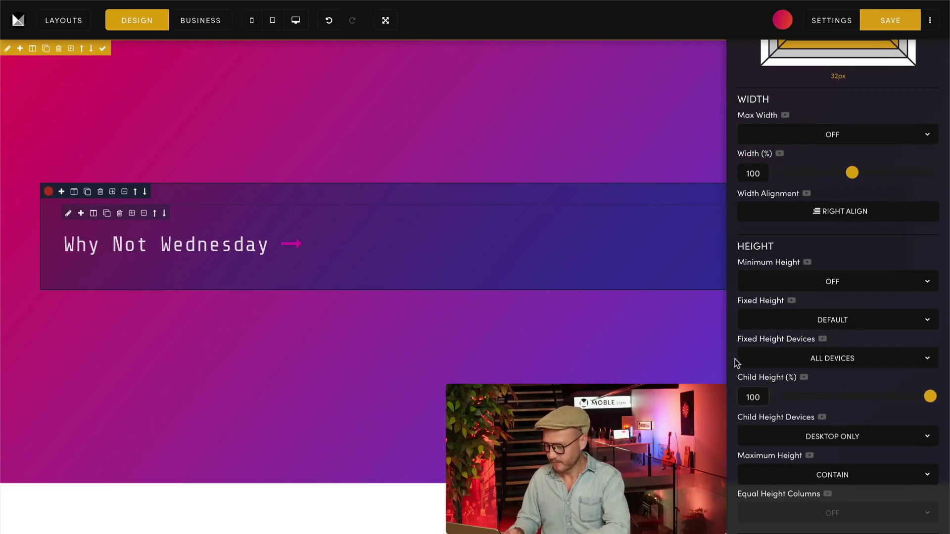
{"action": "scroll", "coordinate": [842, 257], "scroll_direction": "up", "scroll_amount": 6}
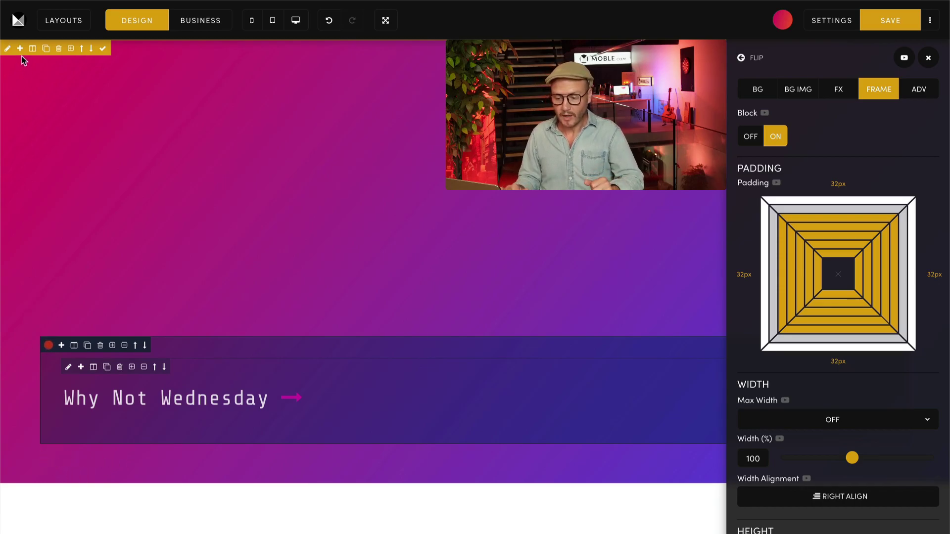
- Set the outer gradient section's padding to 0 px on all sides and close its settings
{"action": "left_click", "coordinate": [7, 48]}
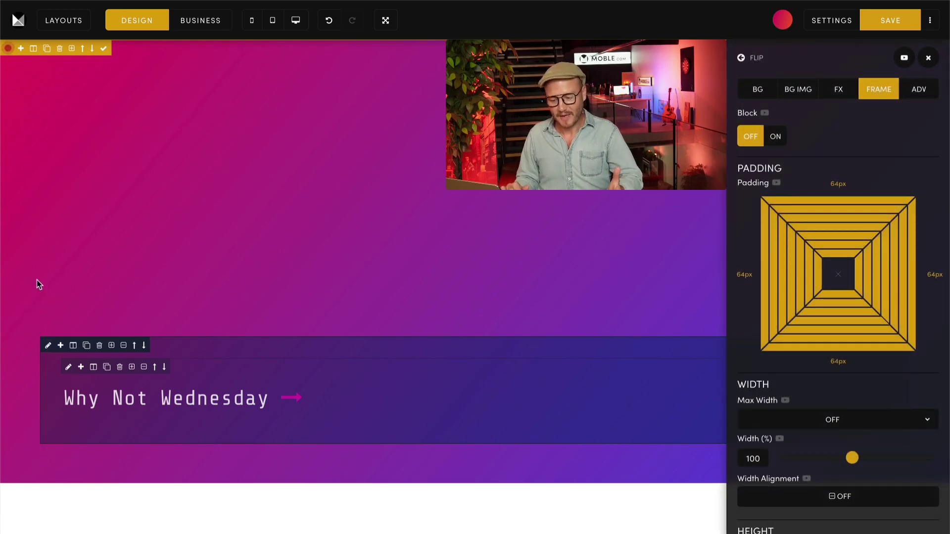
{"action": "left_click", "coordinate": [839, 274]}
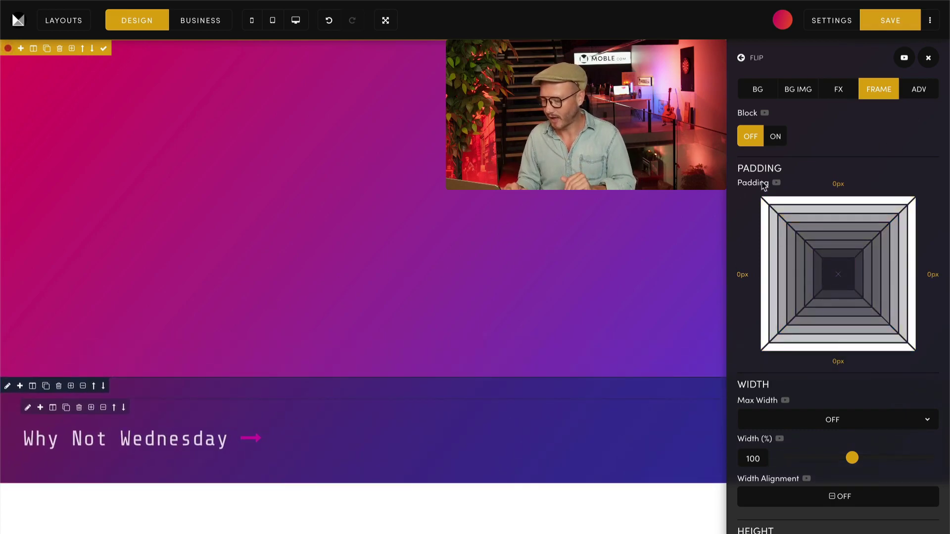
{"action": "left_click", "coordinate": [928, 58]}
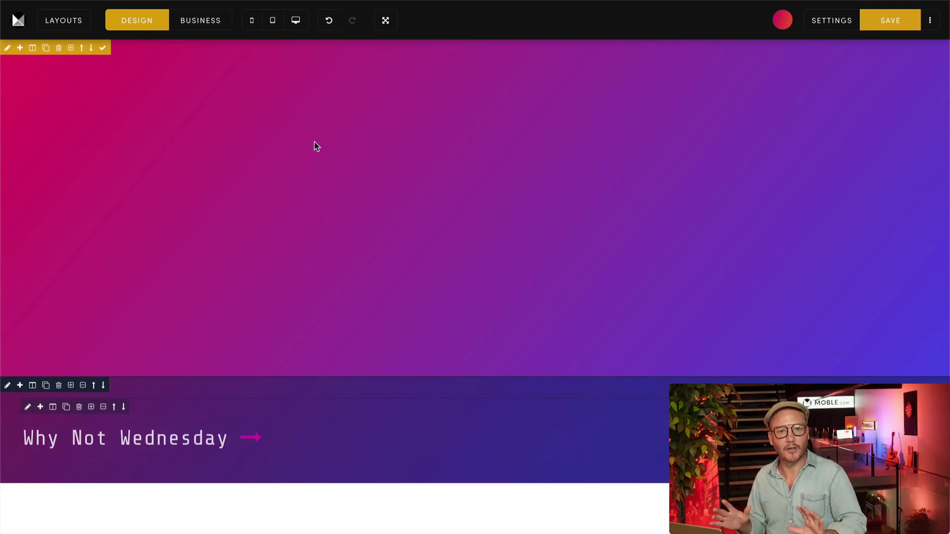
- Set the outer gradient section's Fixed Height Devices to All Devices and check the banner in the mobile preview
{"action": "left_click", "coordinate": [252, 24]}
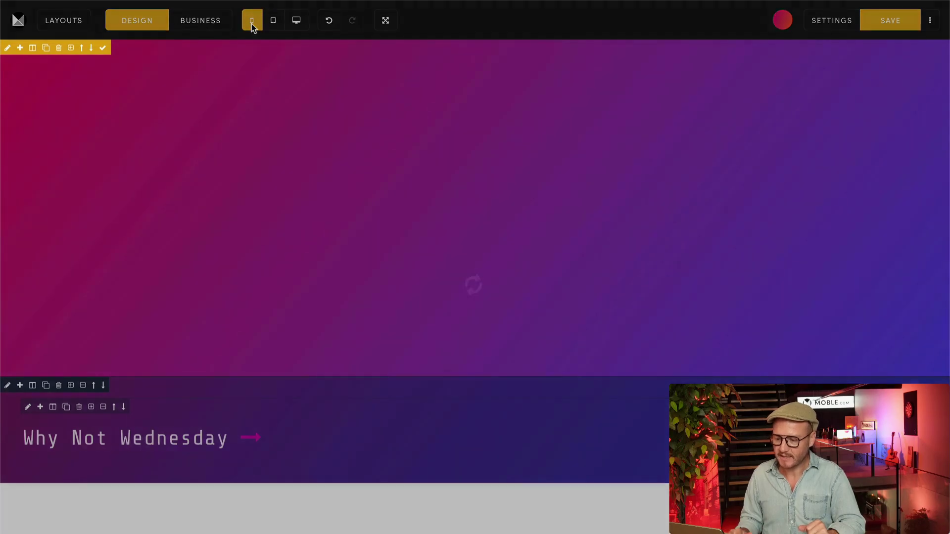
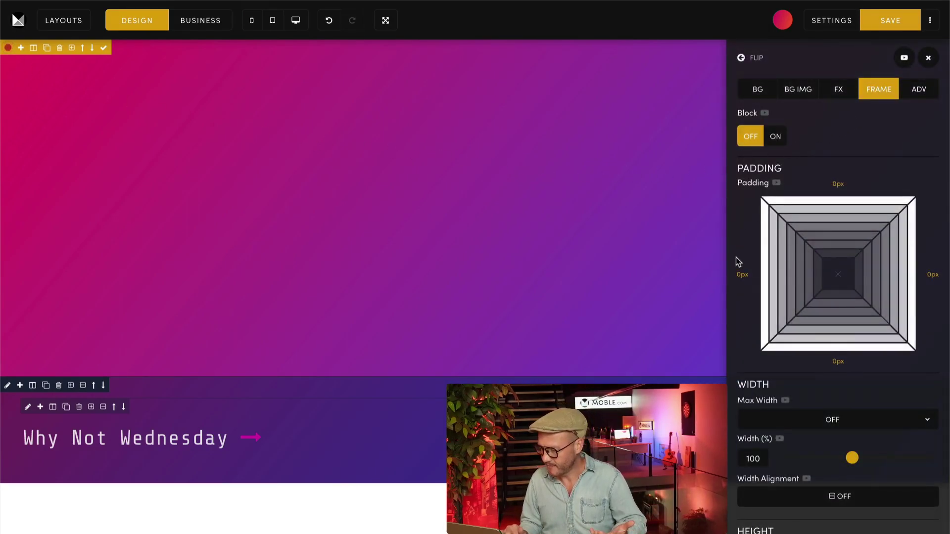
{"action": "scroll", "coordinate": [735, 258], "scroll_direction": "down", "scroll_amount": 7}
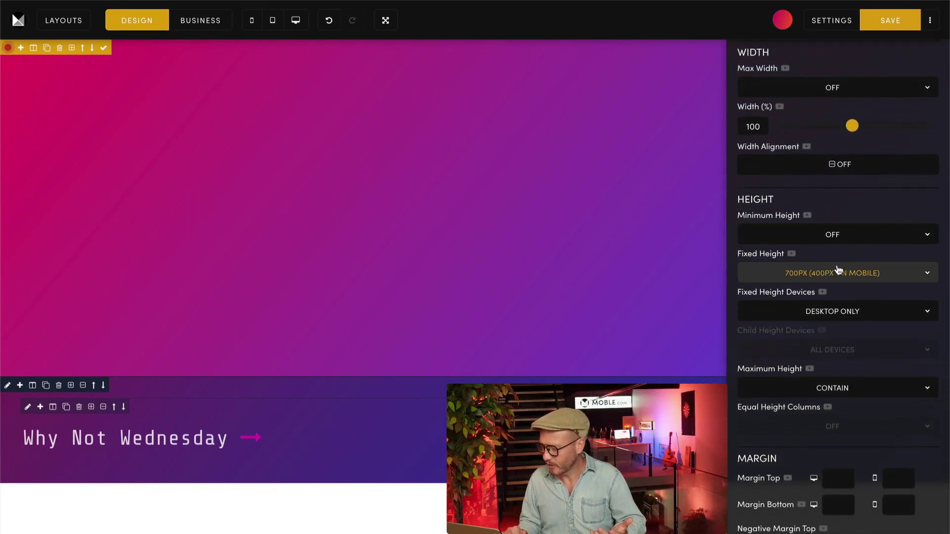
{"action": "left_click", "coordinate": [807, 313]}
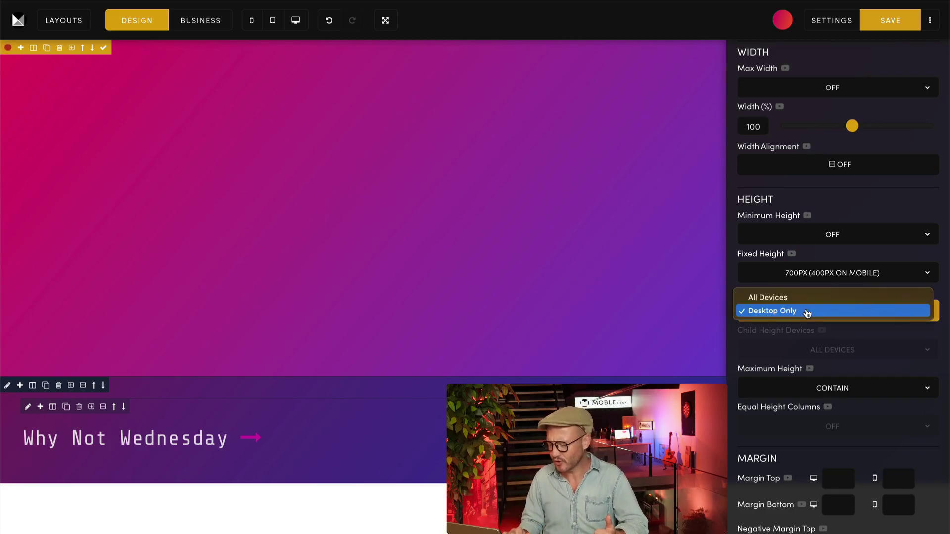
{"action": "left_click", "coordinate": [761, 298]}
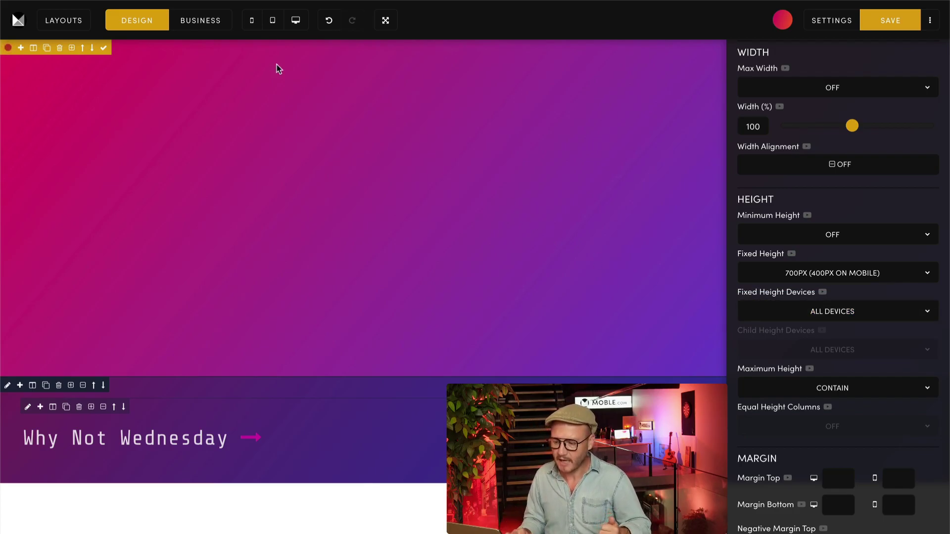
{"action": "left_click", "coordinate": [253, 22]}
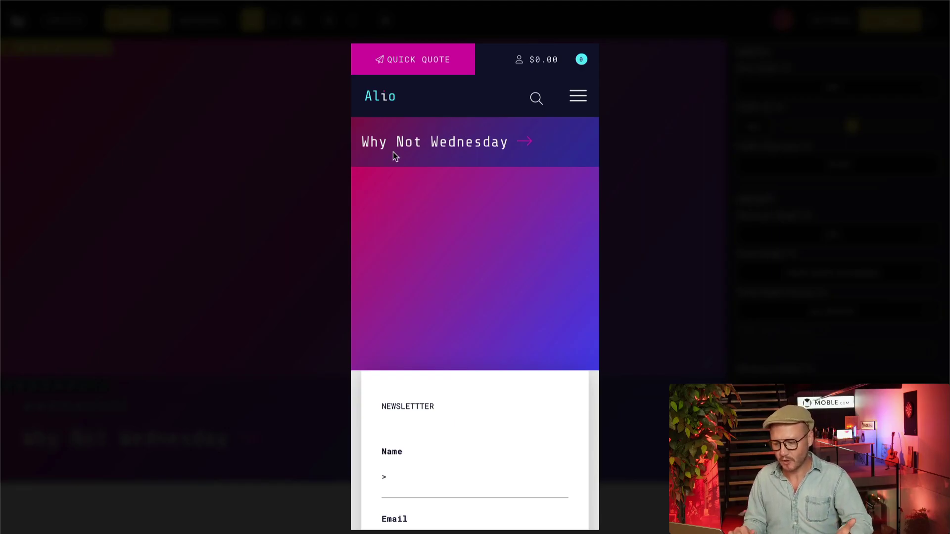
{"action": "left_click", "coordinate": [312, 165]}
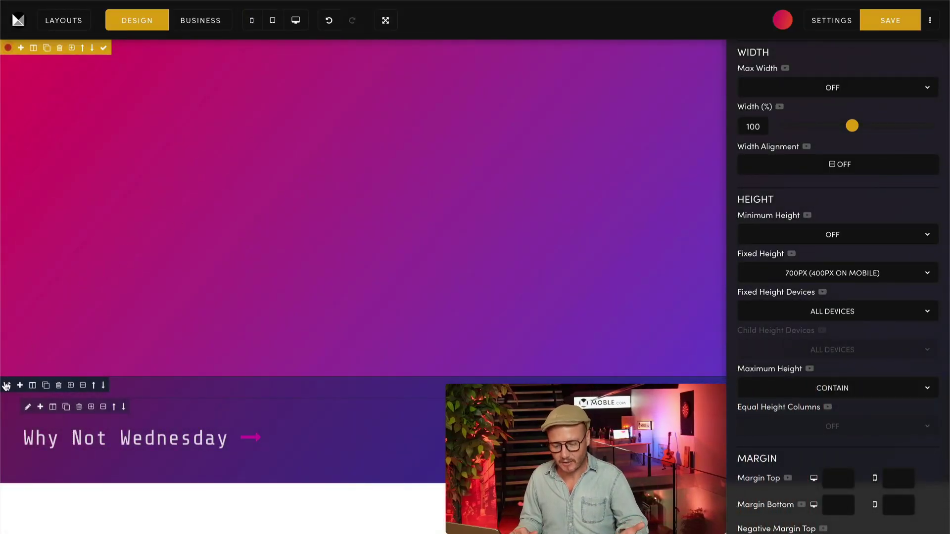
- Set the inner block's Child Height Devices to All Devices and check the banner in the mobile preview
{"action": "left_click", "coordinate": [6, 385]}
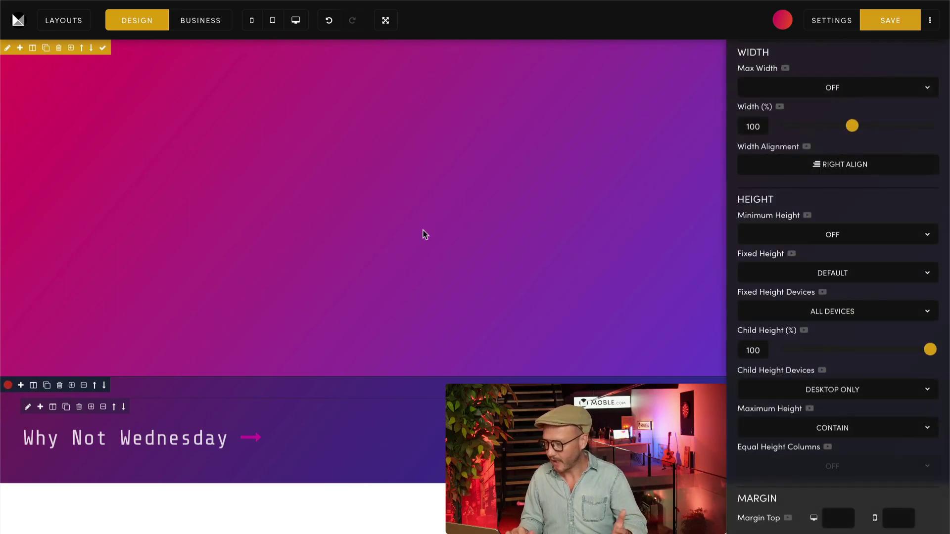
{"action": "scroll", "coordinate": [794, 98], "scroll_direction": "up", "scroll_amount": 5}
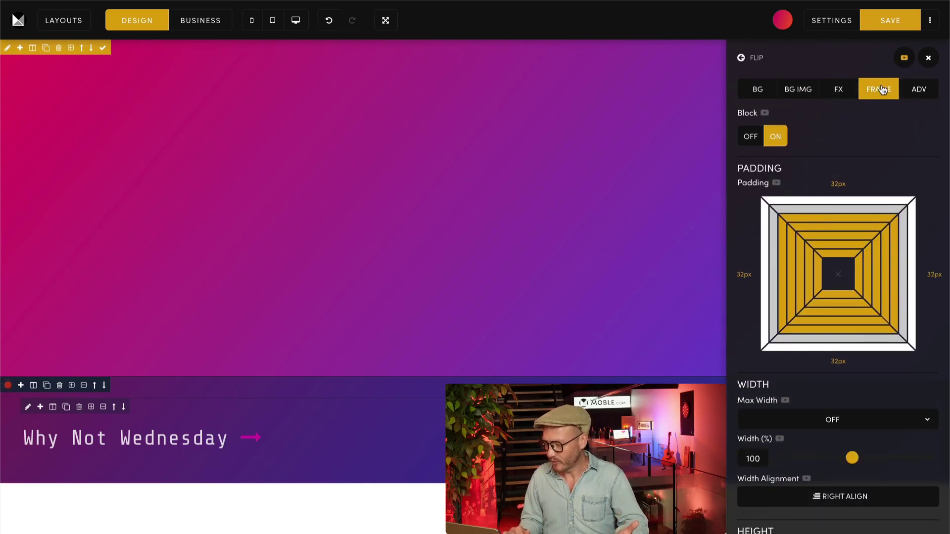
{"action": "scroll", "coordinate": [734, 261], "scroll_direction": "down", "scroll_amount": 6}
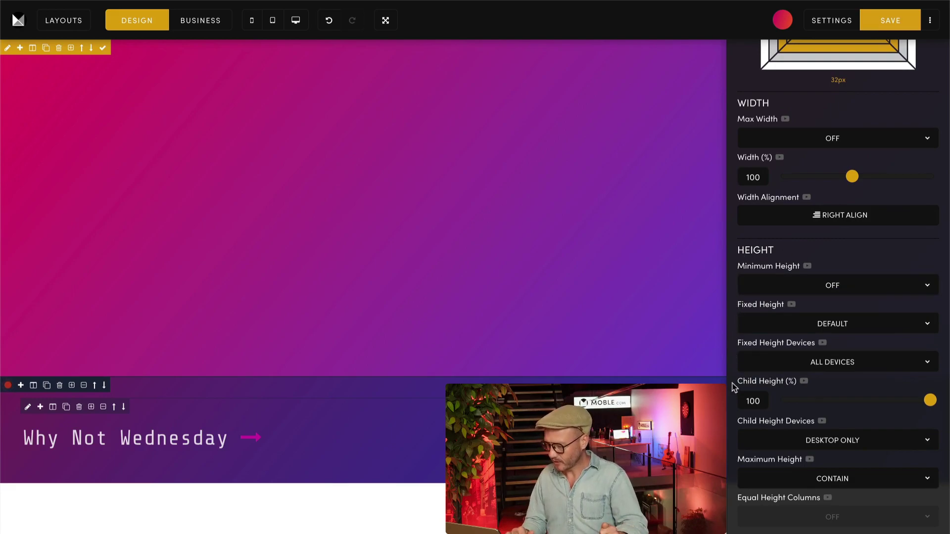
{"action": "scroll", "coordinate": [792, 411], "scroll_direction": "down", "scroll_amount": 3}
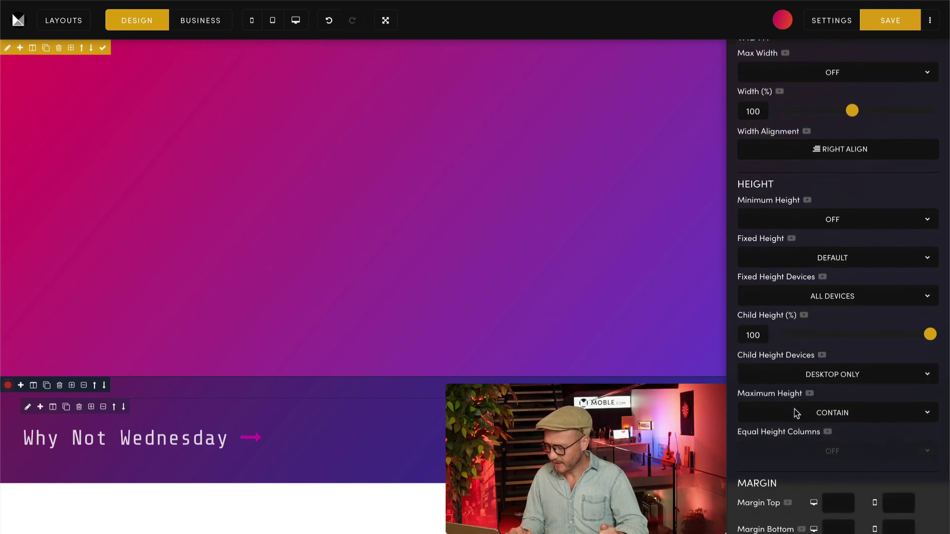
{"action": "left_click", "coordinate": [836, 367]}
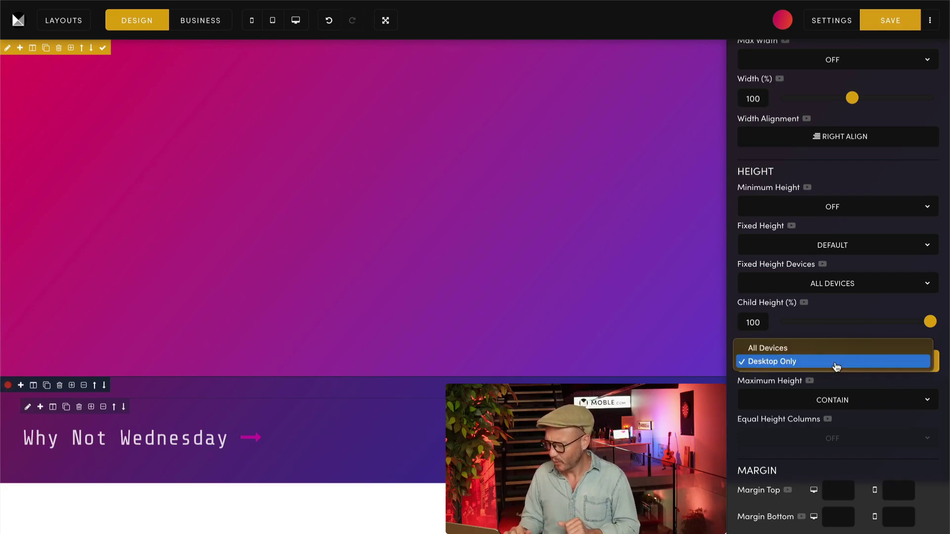
{"action": "left_click", "coordinate": [759, 349]}
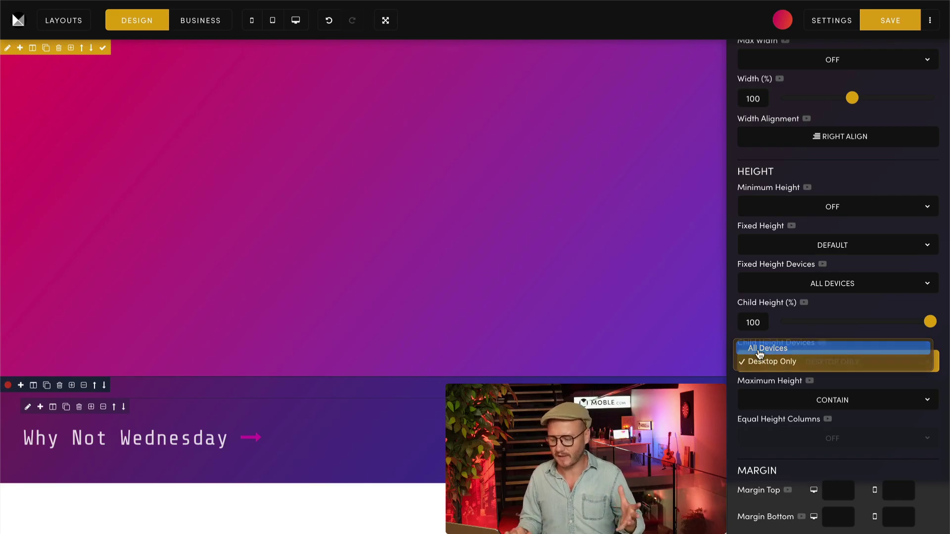
{"action": "left_click", "coordinate": [253, 24]}
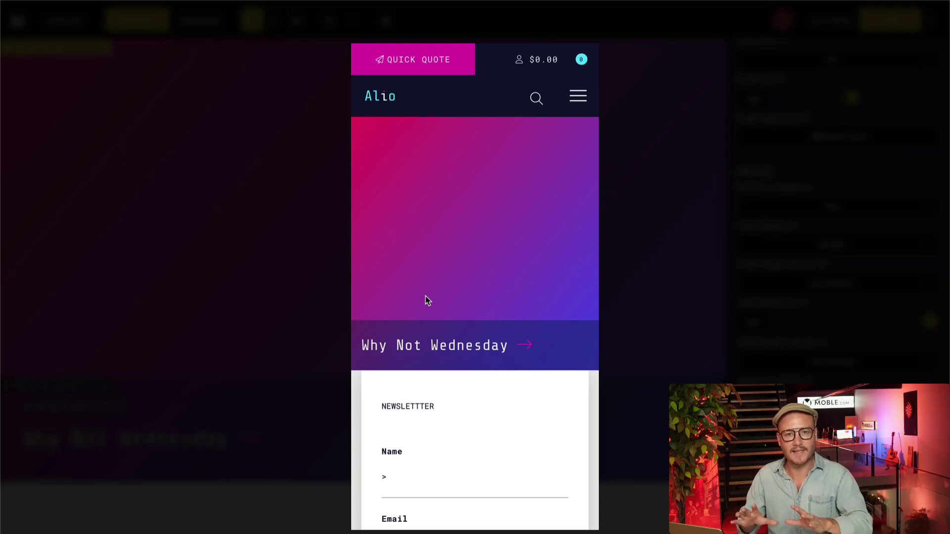
{"action": "left_click", "coordinate": [306, 299]}
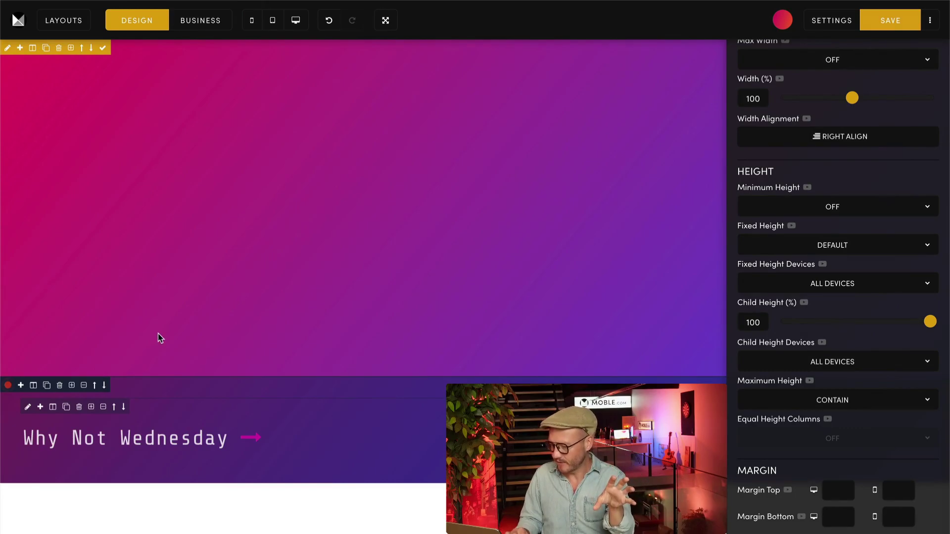
- Insert one heading-size and two body-size "Gluten-free aesthetic tattooed adaptogen prism" placeholder paragraphs above the "Why Not Wednesday" line
{"action": "left_click", "coordinate": [24, 443]}
{"action": "key", "text": "Return"}
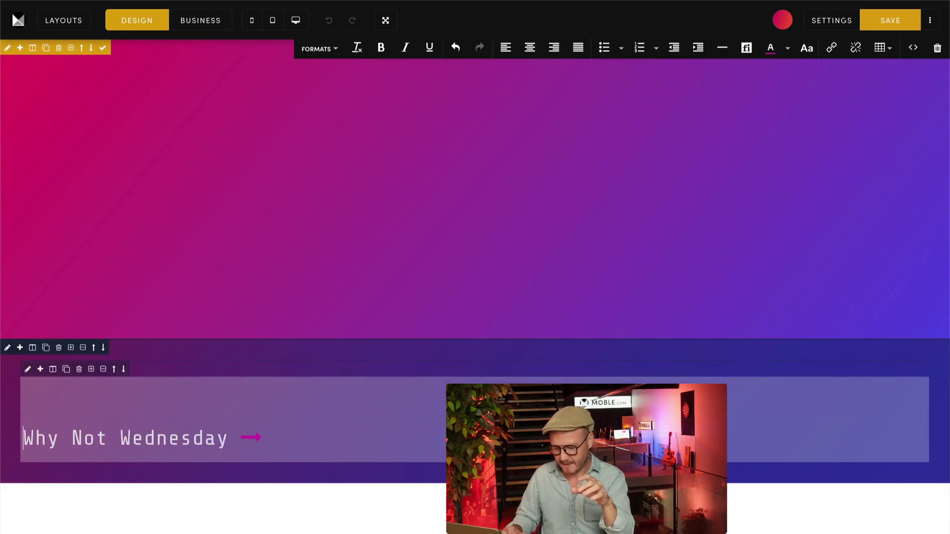
{"action": "left_click", "coordinate": [41, 402]}
{"action": "key", "text": "ctrl+v"}
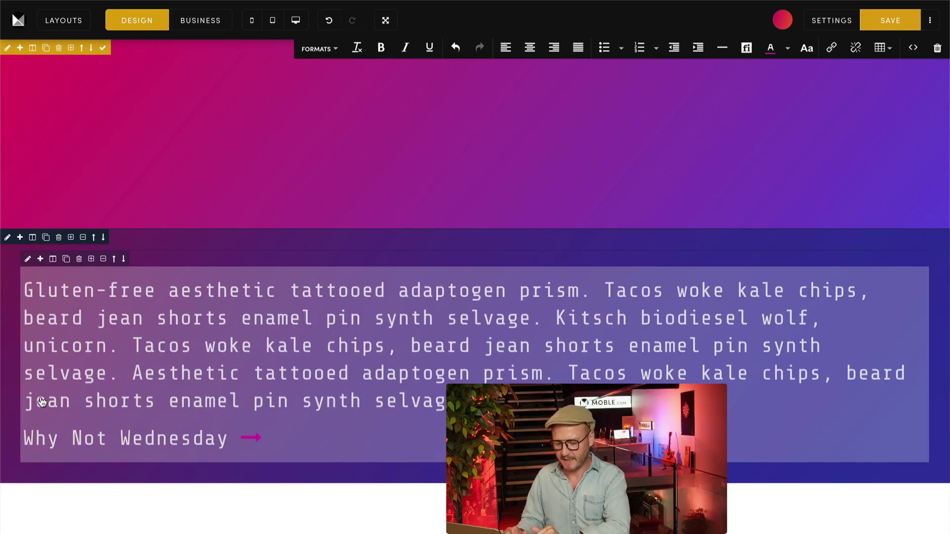
{"action": "key", "text": "Return"}
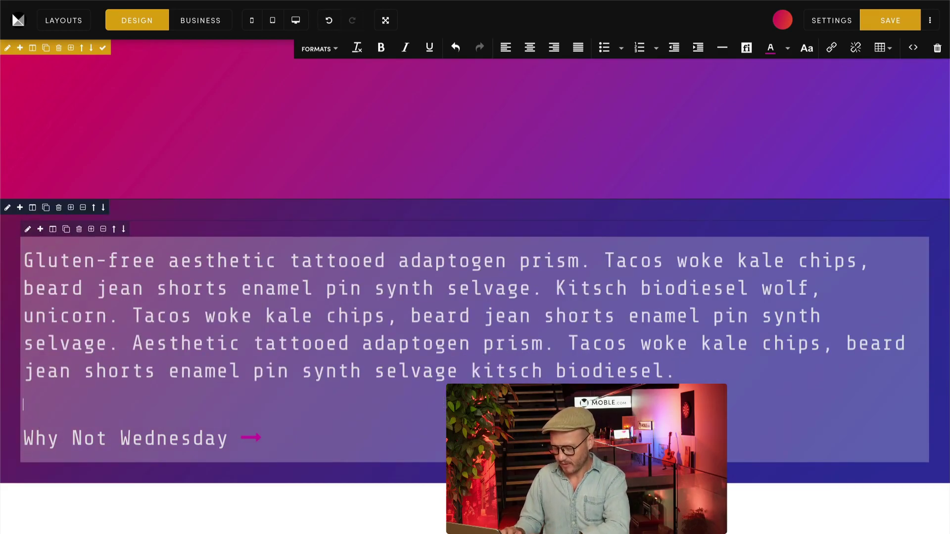
{"action": "type", "text": "Gluten-free aesthetic tattooed adaptogen prism. Tacos woke kale chips, beard jean shorts enamel pin synth selvage. Kitsch biodiesel wolf, unicorn. Tacos woke kale chips, beard jean shorts enamel pin synth selvage. Aesthetic tattooed adaptogen prism. Tacos woke kale chips, beard jean shorts enamel pin synth selvage kitsch biodiesel."}
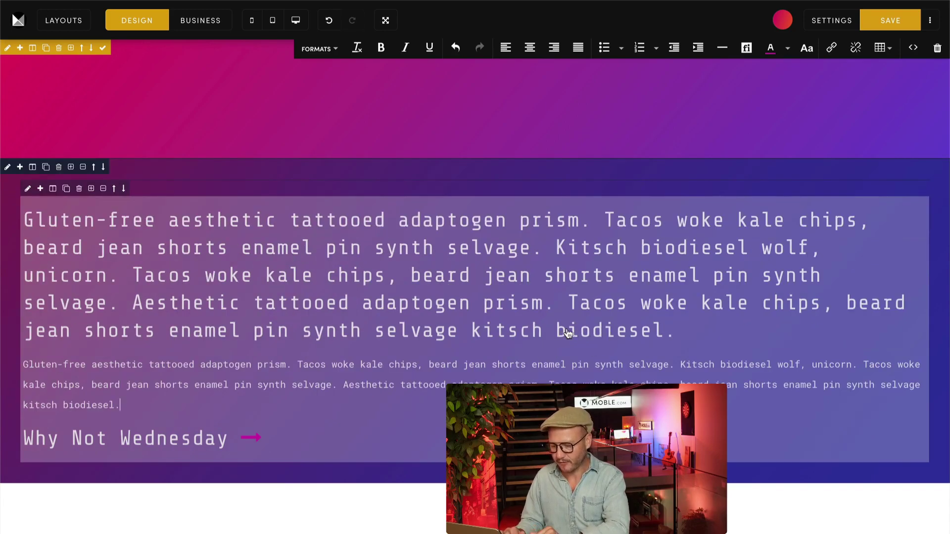
{"action": "key", "text": "Return"}
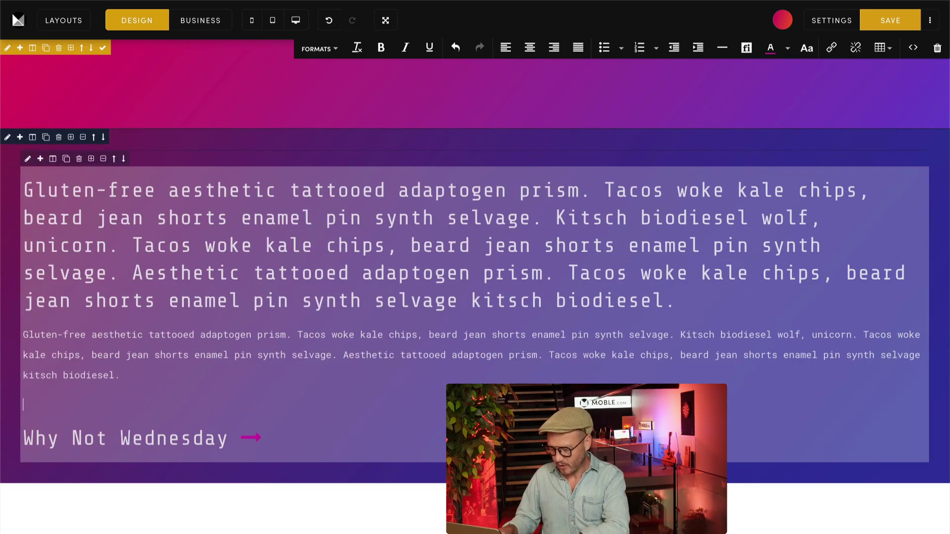
{"action": "type", "text": "Gluten-free aesthetic tattooed adaptogen prism. Tacos woke kale chips, beard jean shorts enamel pin synth selvage. Kitsch biodiesel wolf, unicorn. Tacos woke kale chips, beard jean shorts enamel pin synth selvage. Aesthetic tattooed adaptogen prism. Tacos woke kale chips, beard jean shorts enamel pin synth selvage kitsch biodiesel."}
- Colour the large opening sentence "Gluten-free aesthetic tattooed adaptogen prism." turquoise
{"action": "left_click", "coordinate": [588, 157]}
{"action": "left_click_drag", "start_coordinate": [588, 157], "coordinate": [22, 148]}
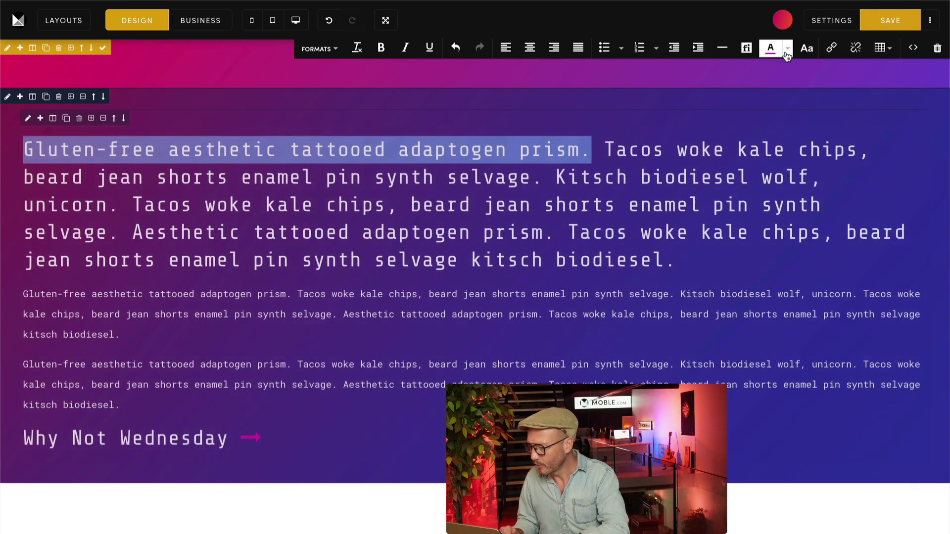
{"action": "left_click", "coordinate": [787, 48]}
{"action": "left_click", "coordinate": [757, 76]}
{"action": "left_click", "coordinate": [730, 148]}
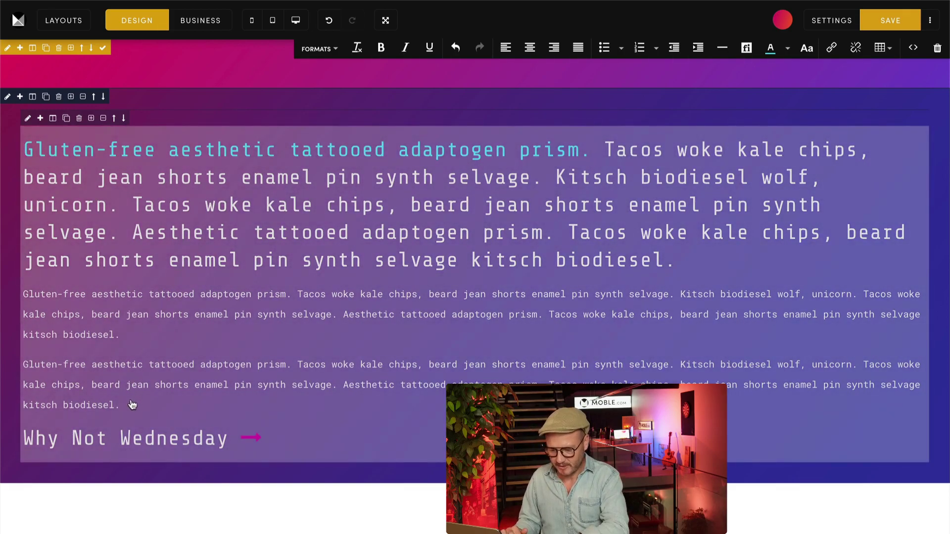
- Apply the same turquoise text colour to "Gluten-free aesthetic" at the start of the second body paragraph
{"action": "left_click", "coordinate": [142, 369]}
{"action": "left_click_drag", "start_coordinate": [142, 370], "coordinate": [22, 369]}
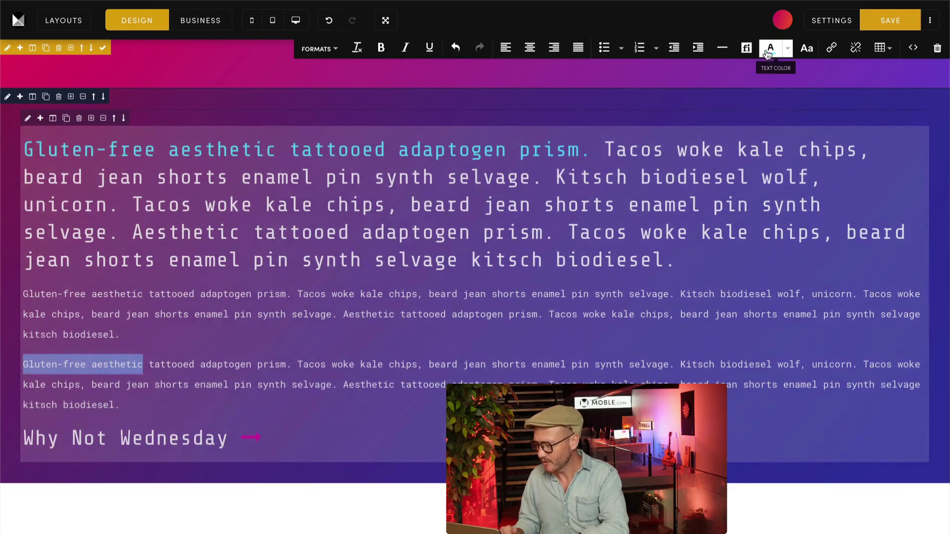
{"action": "left_click", "coordinate": [769, 48]}
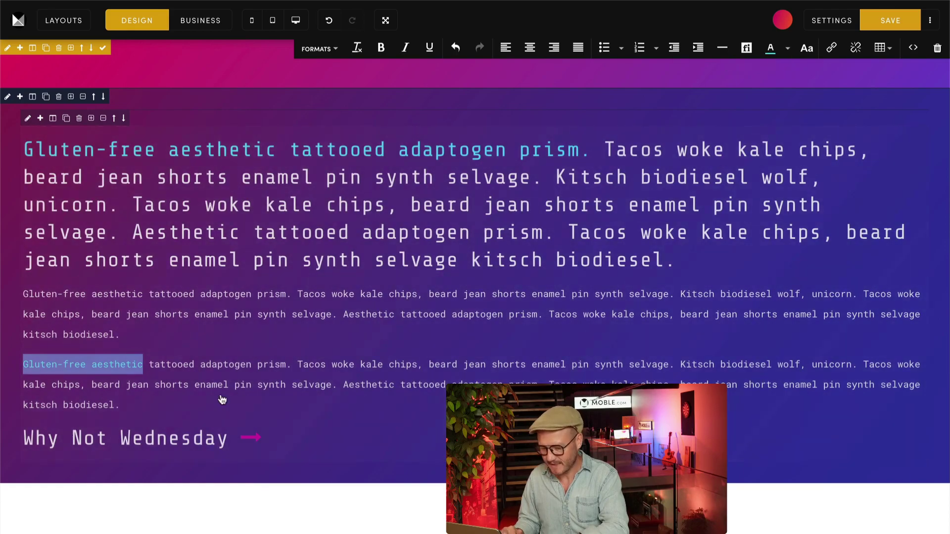
- Add a third body-size placeholder paragraph directly above the "Why Not Wednesday" line and leave text editing
{"action": "left_click", "coordinate": [121, 405]}
{"action": "key", "text": "Return"}
{"action": "type", "text": "Gluten-free aesthetic tattooed adaptogen prism. Tacos woke kale chips, beard jean shorts enamel pin synth selvage. Kitsch biodiesel wolf, unicorn. Tacos woke kale chips, beard jean shorts enamel pin synth selvage. Aesthetic tattooed adaptogen prism. Tacos woke kale chips, beard jean shorts enamel pin synth selvage kitsch biodiesel."}
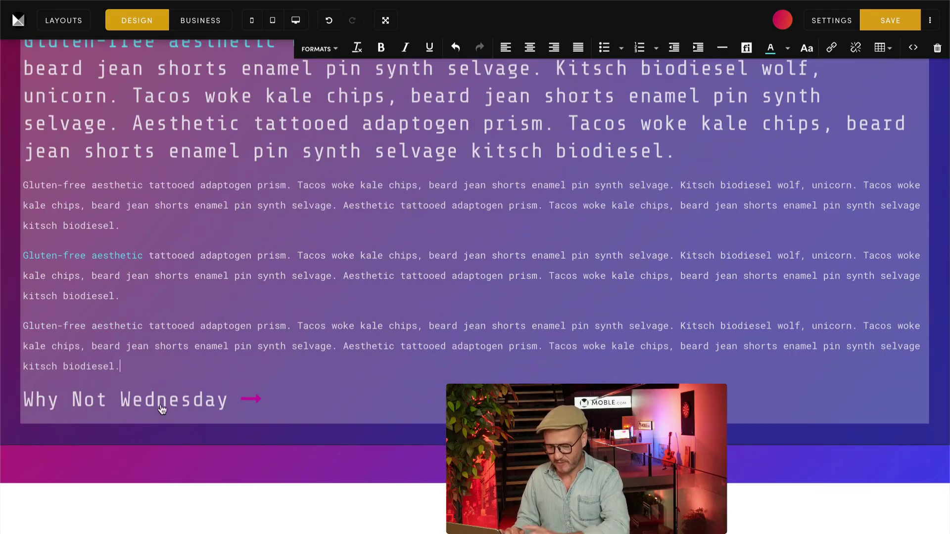
{"action": "left_click", "coordinate": [15, 206]}
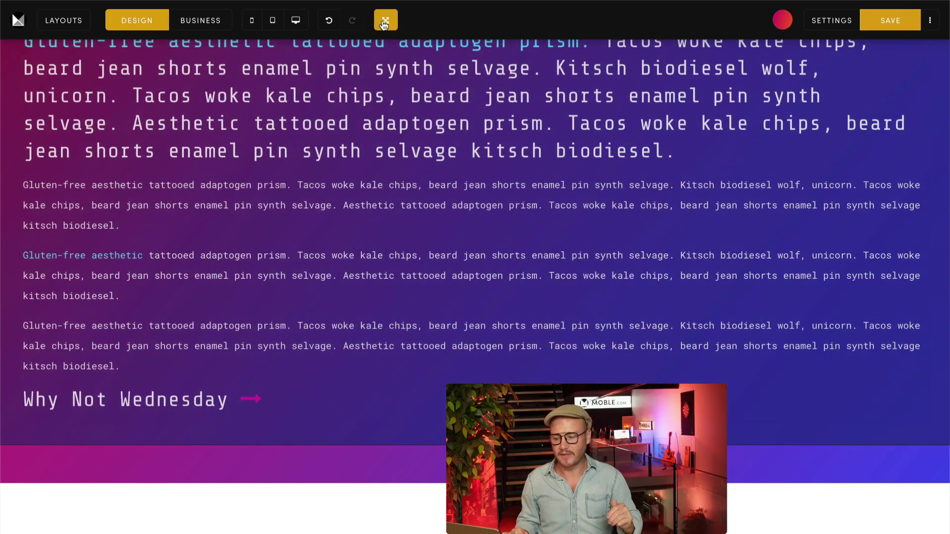
- Delete the third body paragraph and its empty line above "Why Not Wednesday" while the block's content is fully expanded
{"action": "left_click", "coordinate": [385, 22]}
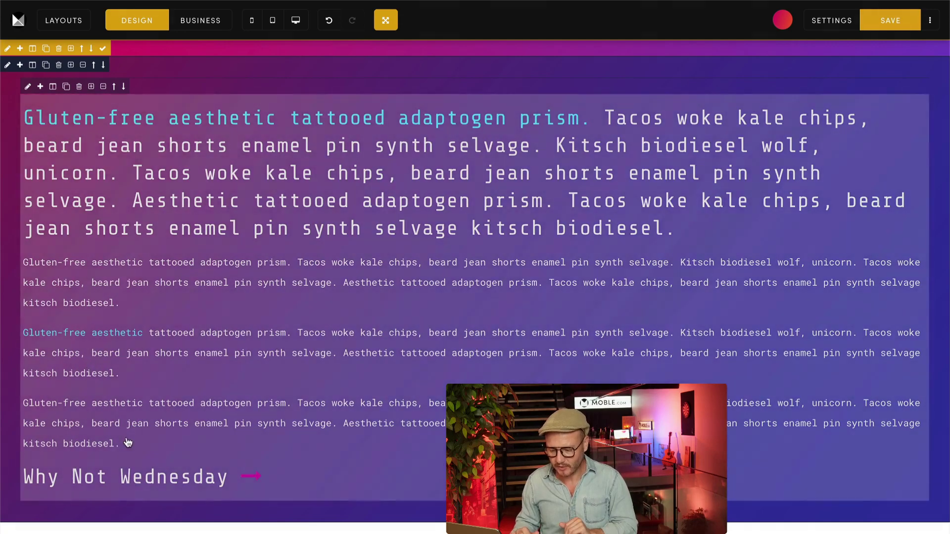
{"action": "left_click", "coordinate": [137, 446]}
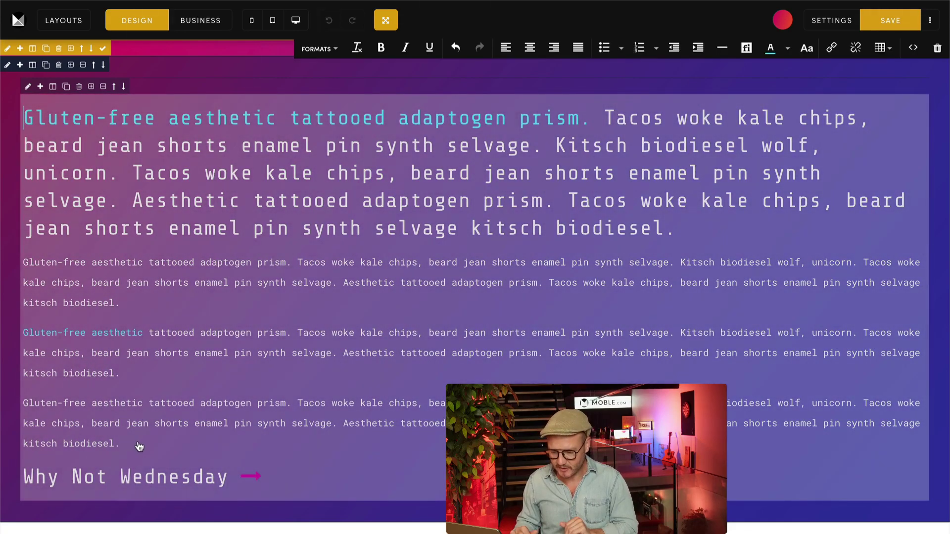
{"action": "left_click_drag", "start_coordinate": [139, 446], "coordinate": [36, 435]}
{"action": "key", "text": "BackSpace"}
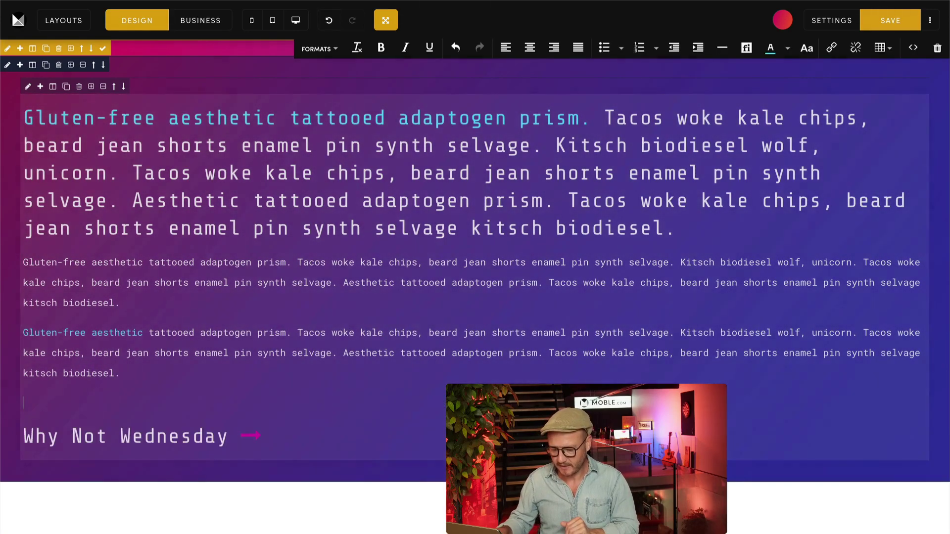
{"action": "left_click", "coordinate": [121, 304]}
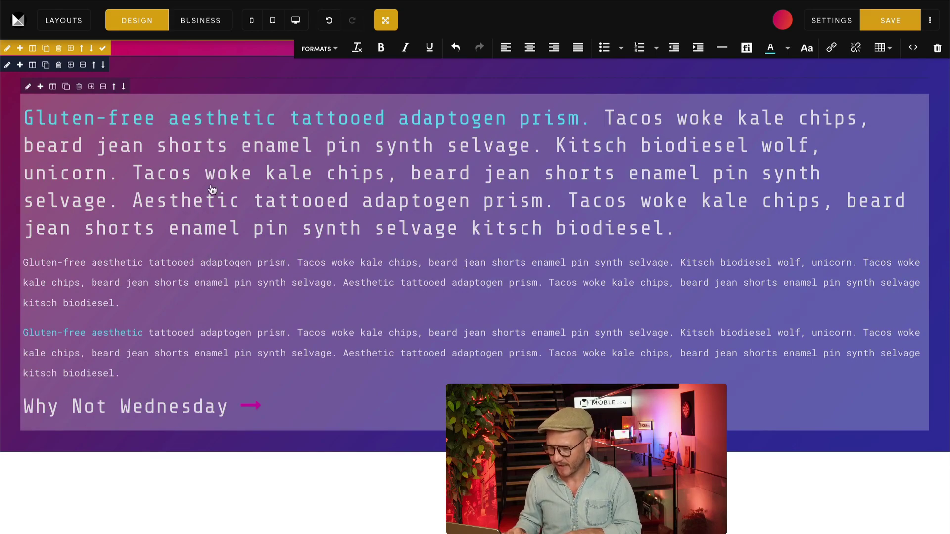
{"action": "left_click", "coordinate": [385, 20]}
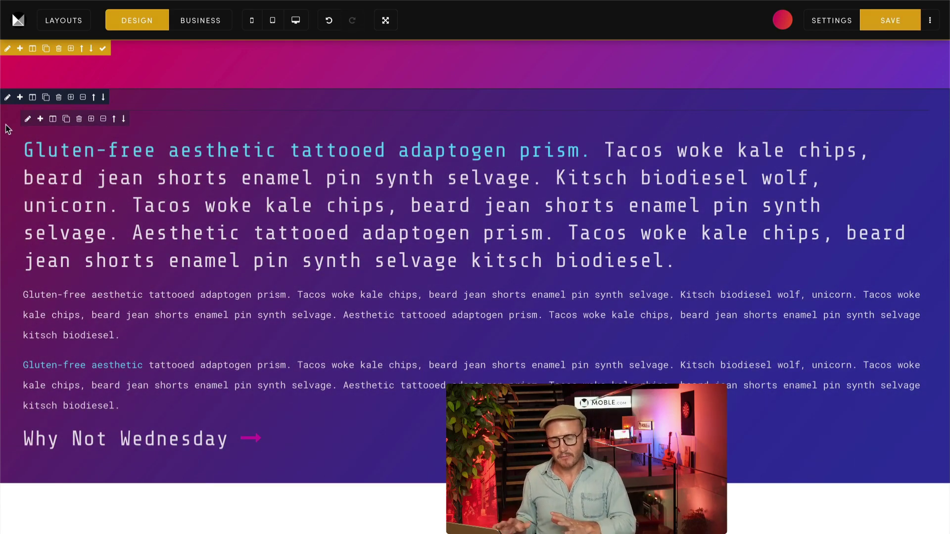
- Check the banner in mobile preview and restrict the overlaid text block's child height to Desktop Only
{"action": "left_click", "coordinate": [252, 21]}
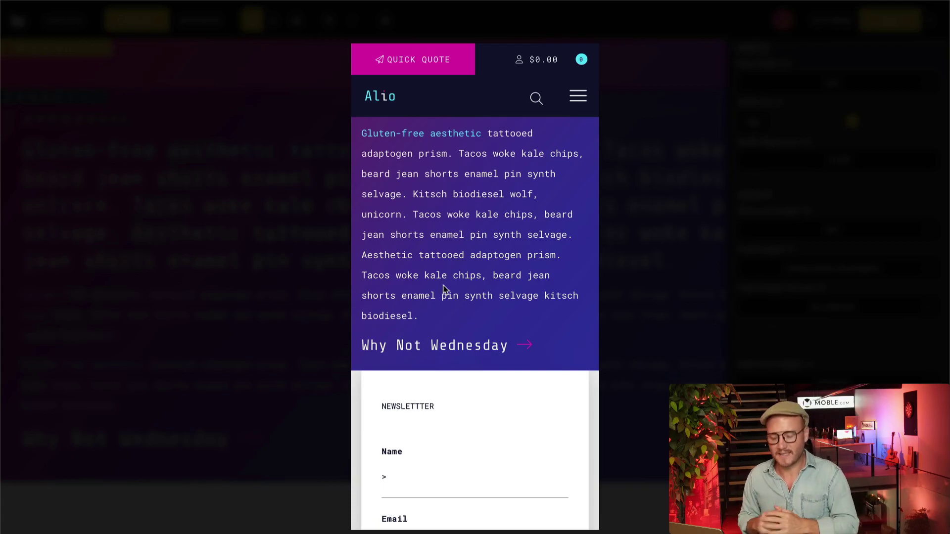
{"action": "left_click", "coordinate": [321, 311]}
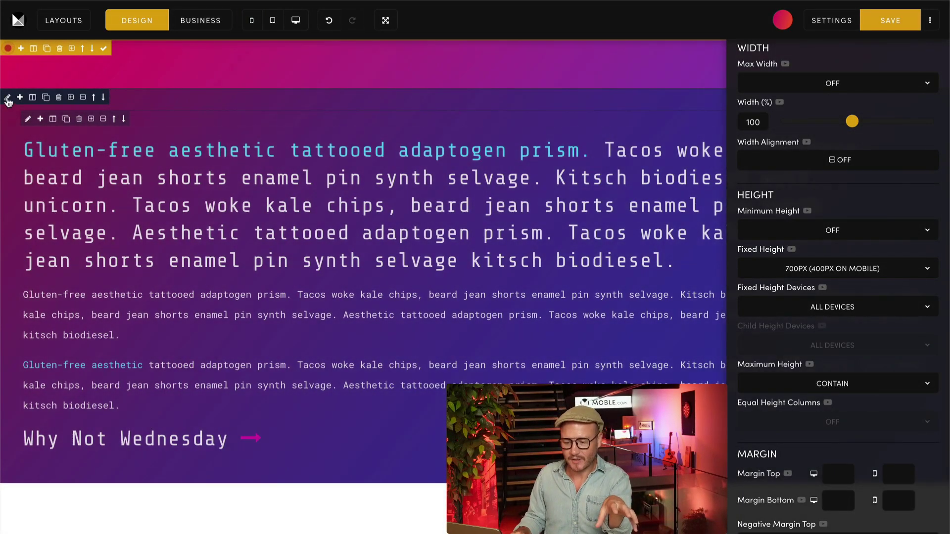
{"action": "left_click", "coordinate": [7, 99]}
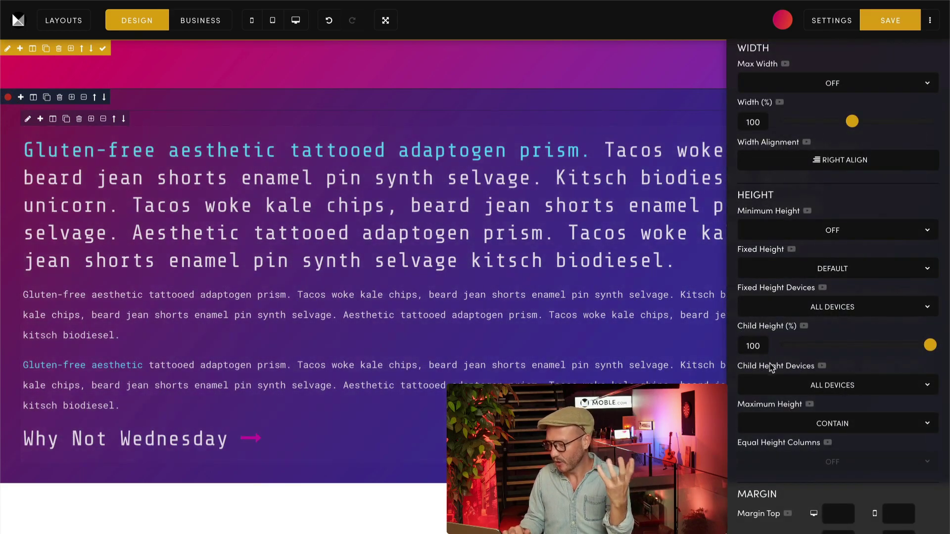
{"action": "left_click", "coordinate": [791, 384]}
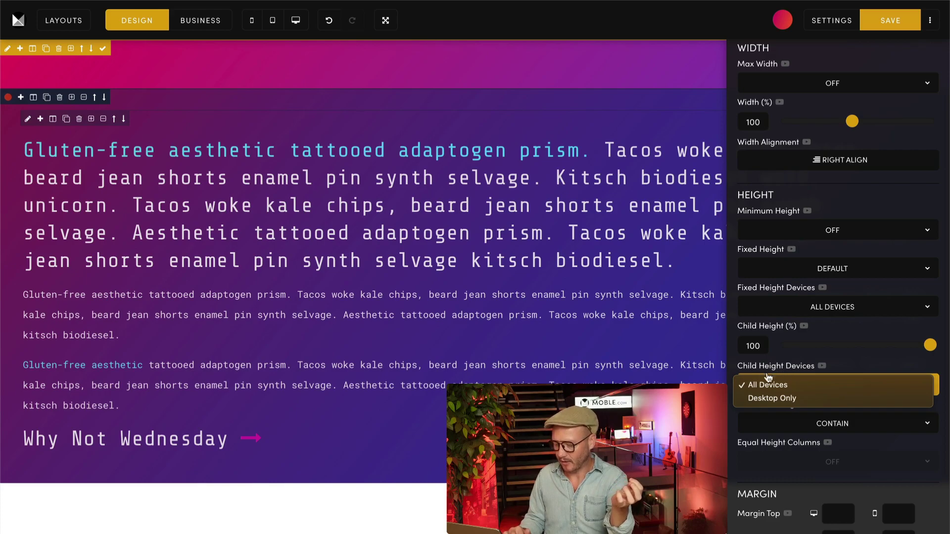
{"action": "left_click", "coordinate": [782, 398]}
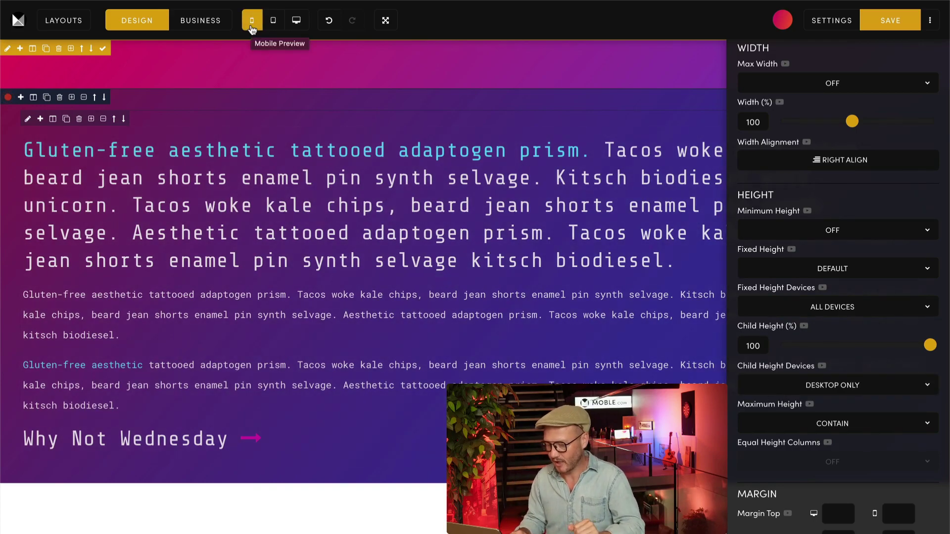
- Preview the page on mobile and highlight the banner's text from its opening sentence down to inspect the overflow
{"action": "left_click", "coordinate": [251, 29]}
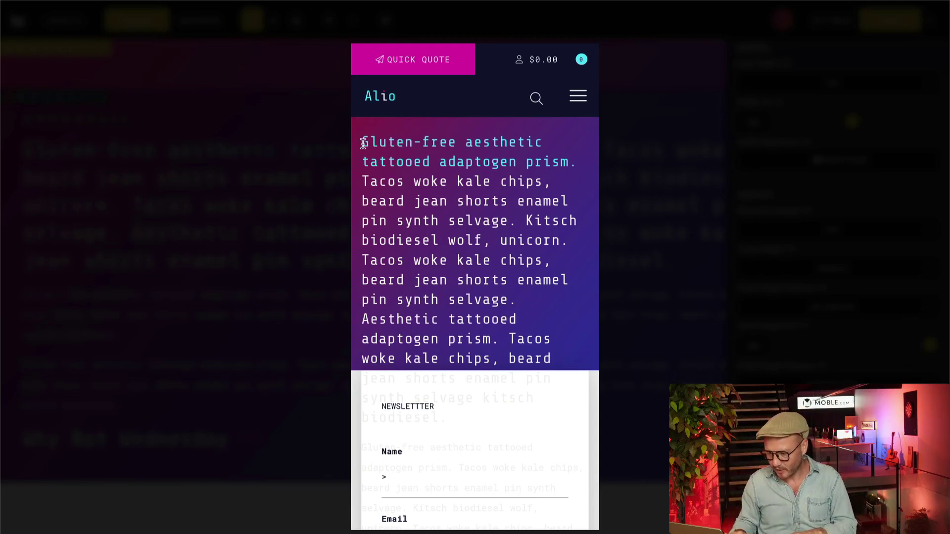
{"action": "left_click_drag", "start_coordinate": [362, 143], "coordinate": [525, 474]}
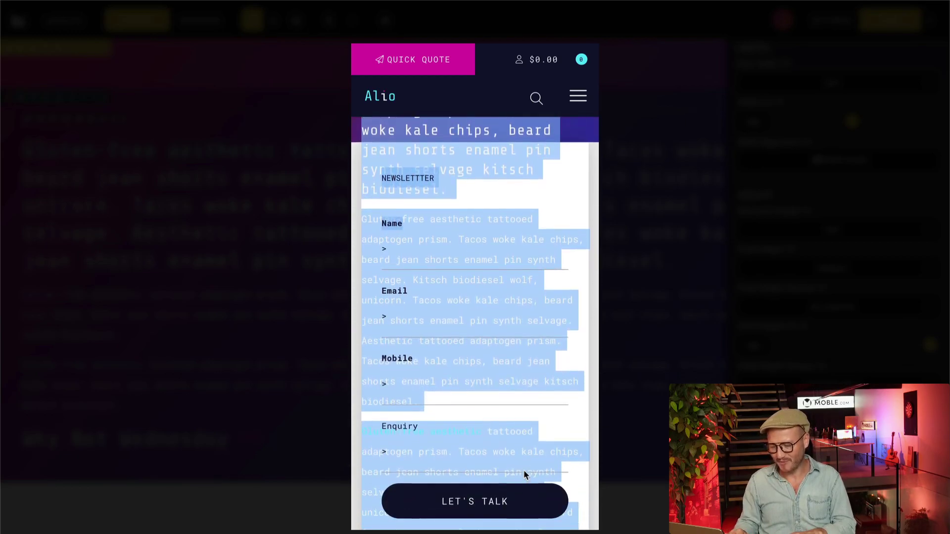
{"action": "scroll", "coordinate": [523, 470], "scroll_direction": "up", "scroll_amount": 5}
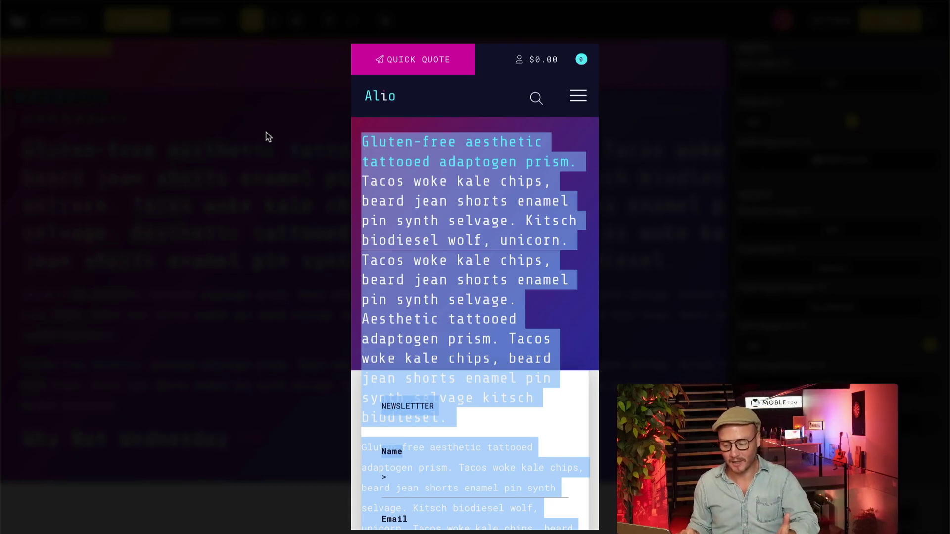
{"action": "key", "text": "Escape"}
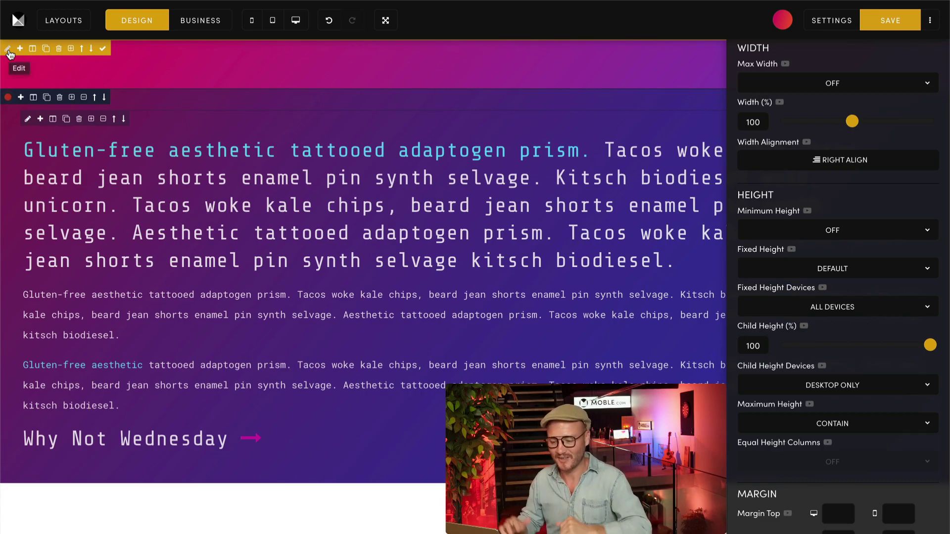
- Restrict the outer banner block's fixed height to Desktop Only
{"action": "left_click", "coordinate": [8, 49]}
{"action": "left_click", "coordinate": [780, 307]}
{"action": "left_click", "coordinate": [778, 318]}
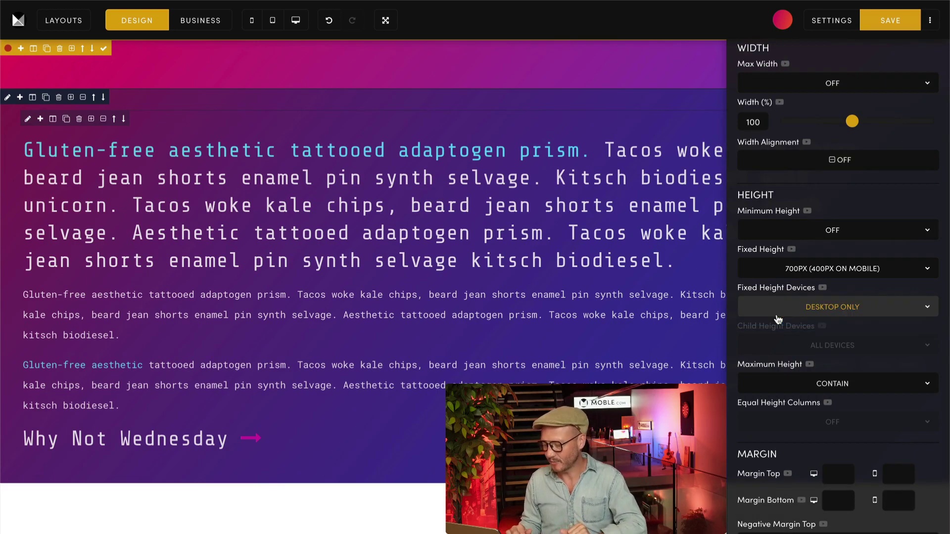
- Preview the page on mobile and look through the whole banner text from start to end
{"action": "left_click", "coordinate": [251, 22]}
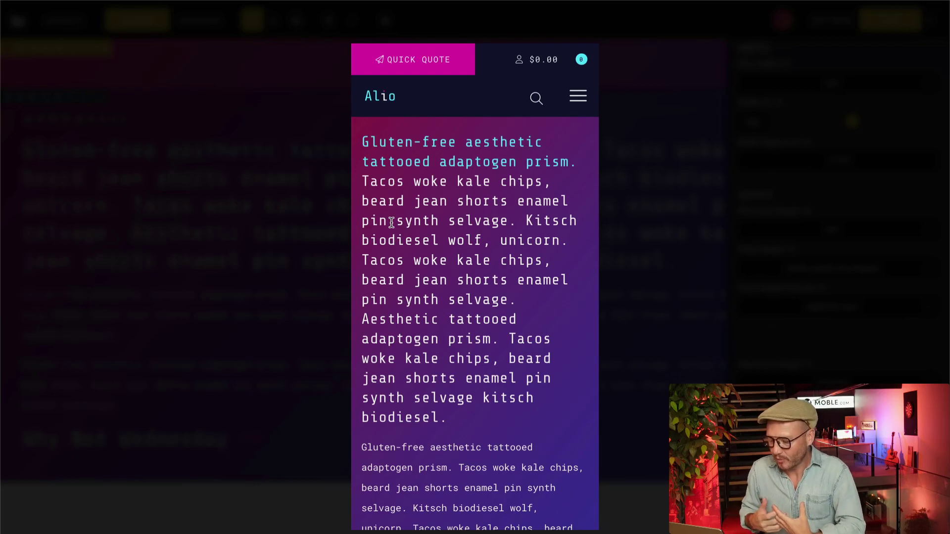
{"action": "scroll", "coordinate": [428, 326], "scroll_direction": "down", "scroll_amount": 5}
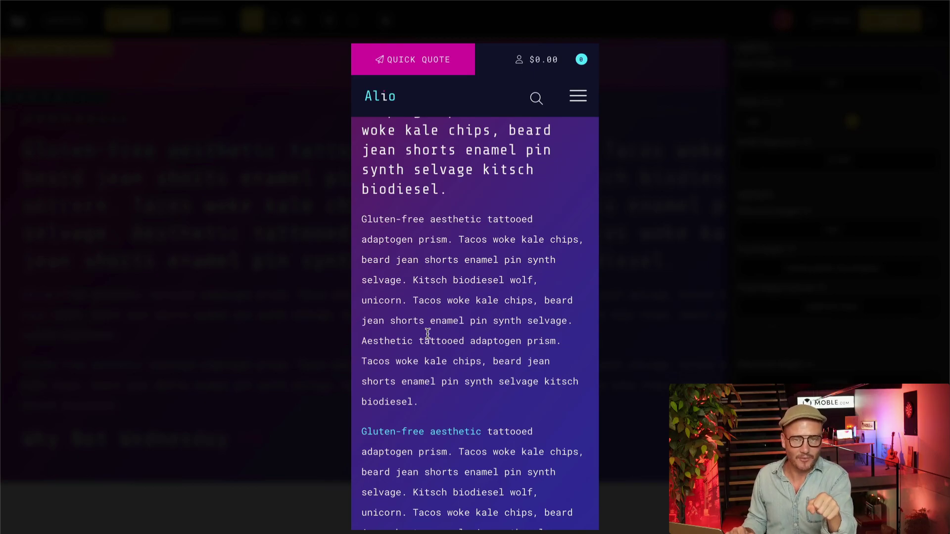
{"action": "scroll", "coordinate": [429, 324], "scroll_direction": "down", "scroll_amount": 6}
{"action": "scroll", "coordinate": [426, 292], "scroll_direction": "up", "scroll_amount": 10}
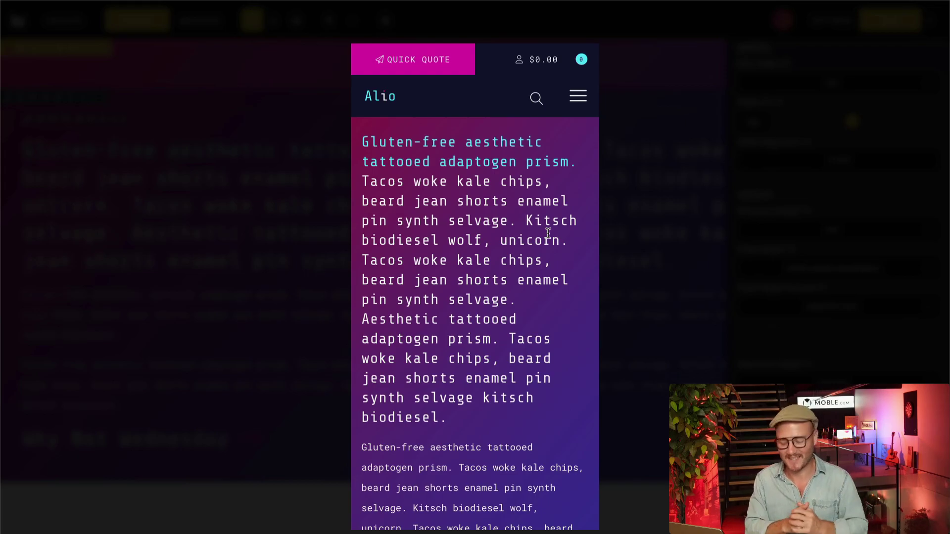
{"action": "left_click", "coordinate": [323, 254]}
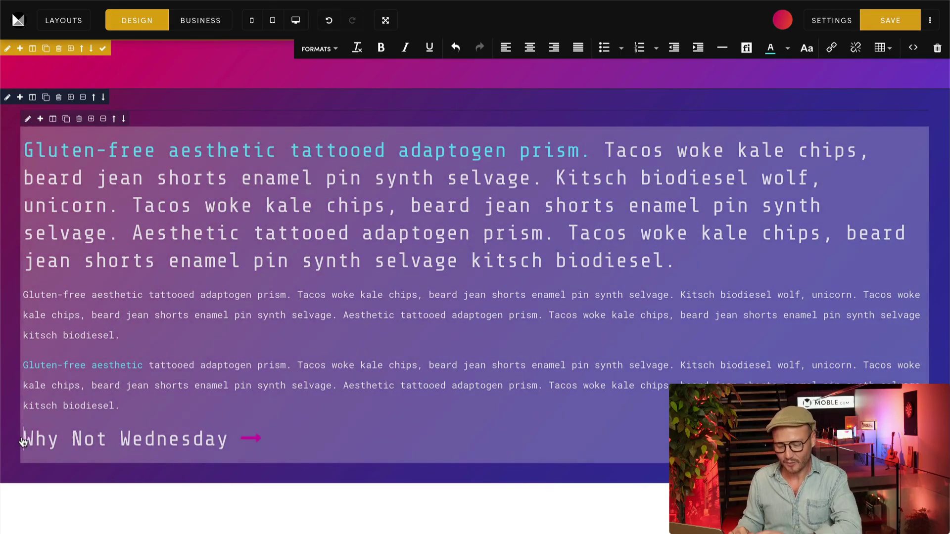
- Delete all the placeholder paragraphs above the "Why Not Wednesday" line in the overlaid text block
{"action": "left_click_drag", "start_coordinate": [24, 441], "coordinate": [25, 154]}
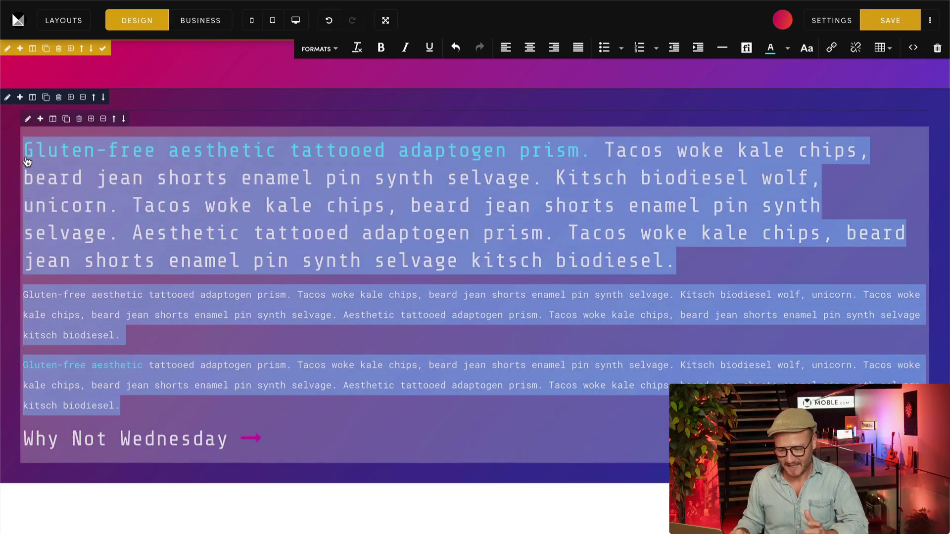
{"action": "key", "text": "BackSpace"}
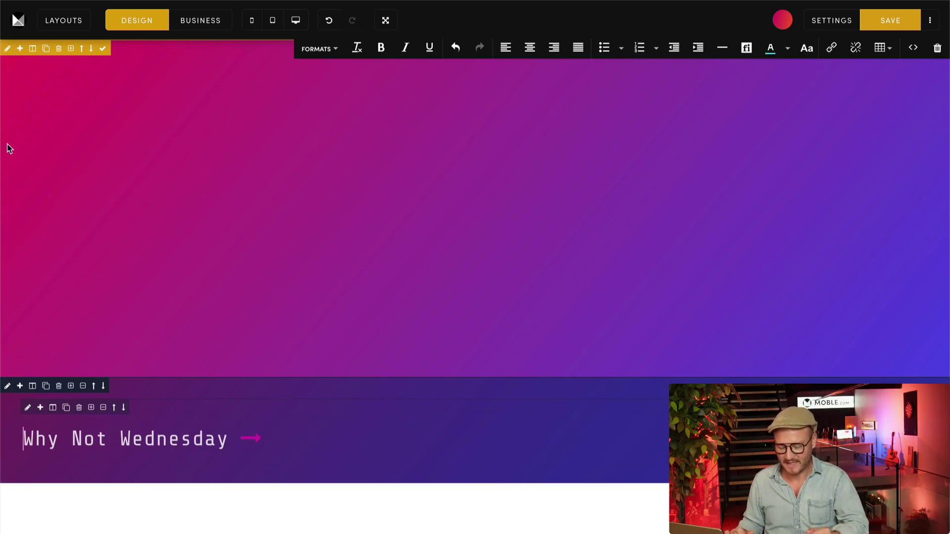
- Set the outer banner block's fixed height devices to All Devices
{"action": "left_click", "coordinate": [7, 48]}
{"action": "left_click", "coordinate": [789, 312]}
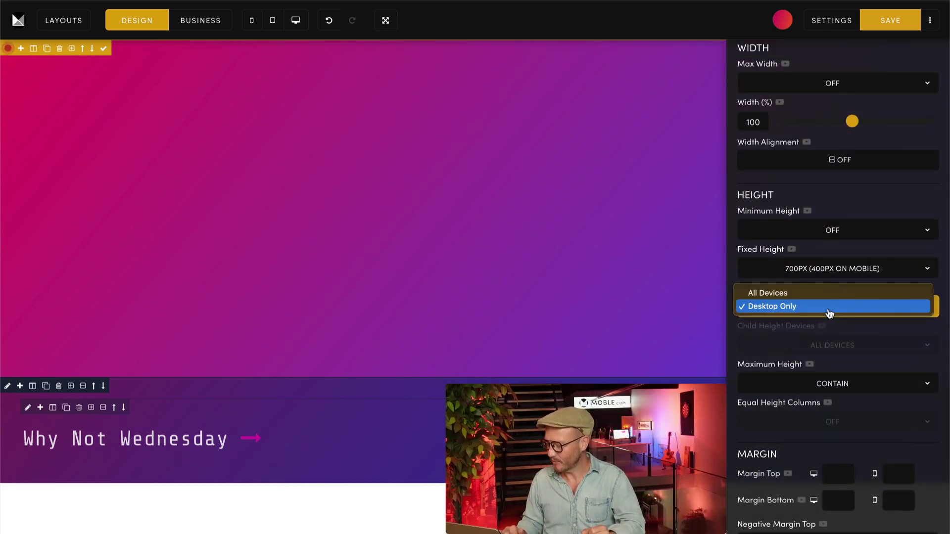
{"action": "left_click", "coordinate": [778, 293]}
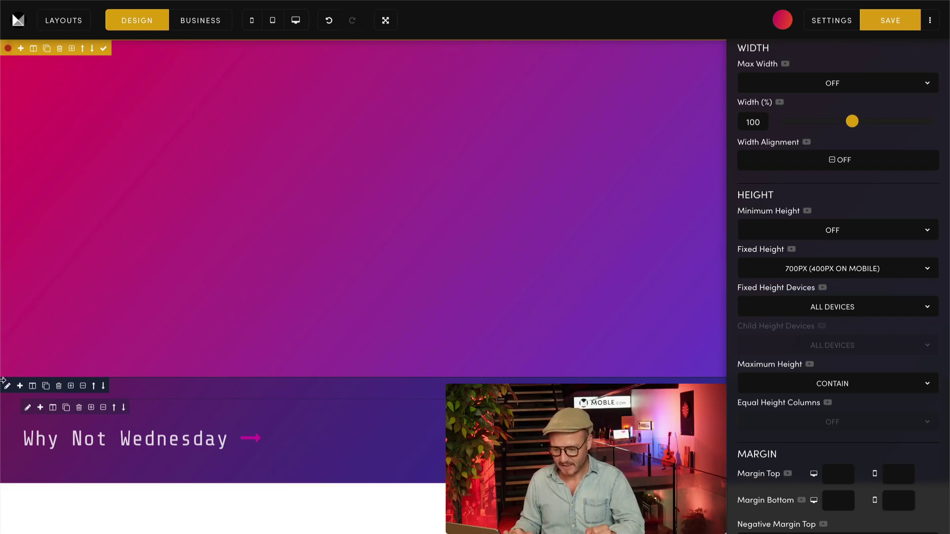
- Set the overlaid text block's child height devices to All Devices and close its settings
{"action": "left_click", "coordinate": [7, 386]}
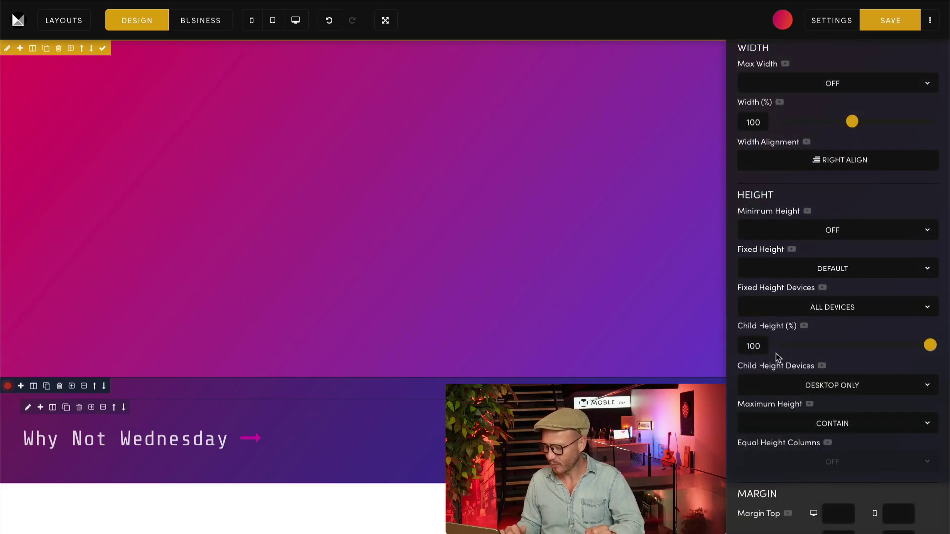
{"action": "left_click", "coordinate": [760, 381]}
{"action": "left_click", "coordinate": [775, 378]}
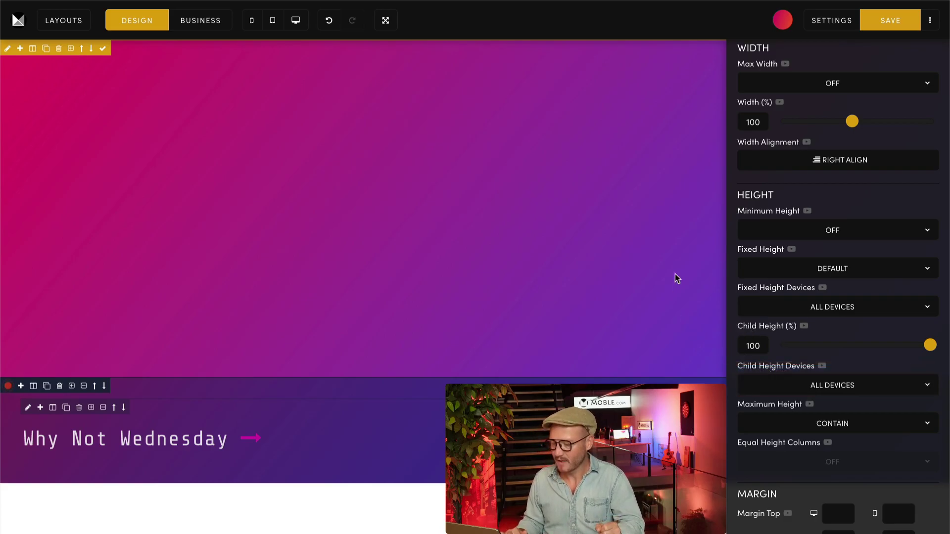
{"action": "scroll", "coordinate": [890, 99], "scroll_direction": "up", "scroll_amount": 7}
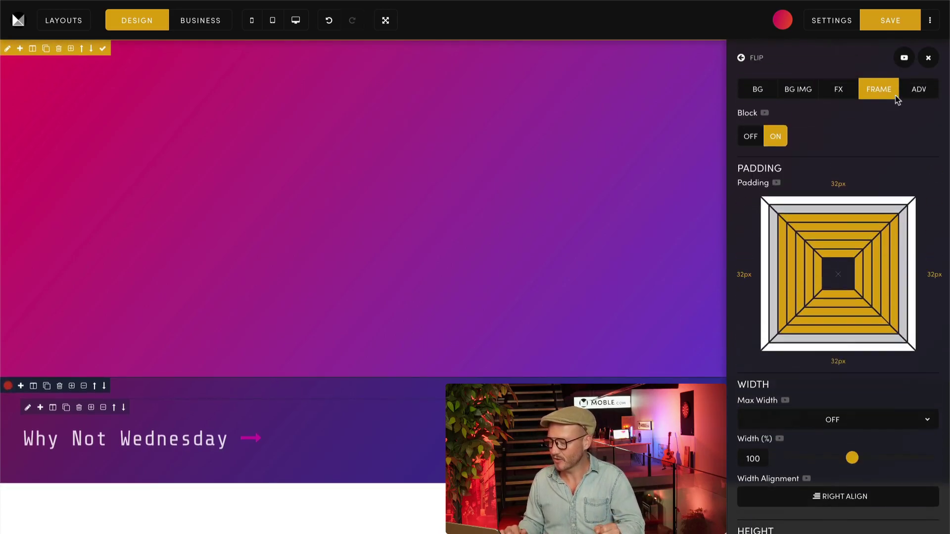
{"action": "left_click", "coordinate": [928, 57]}
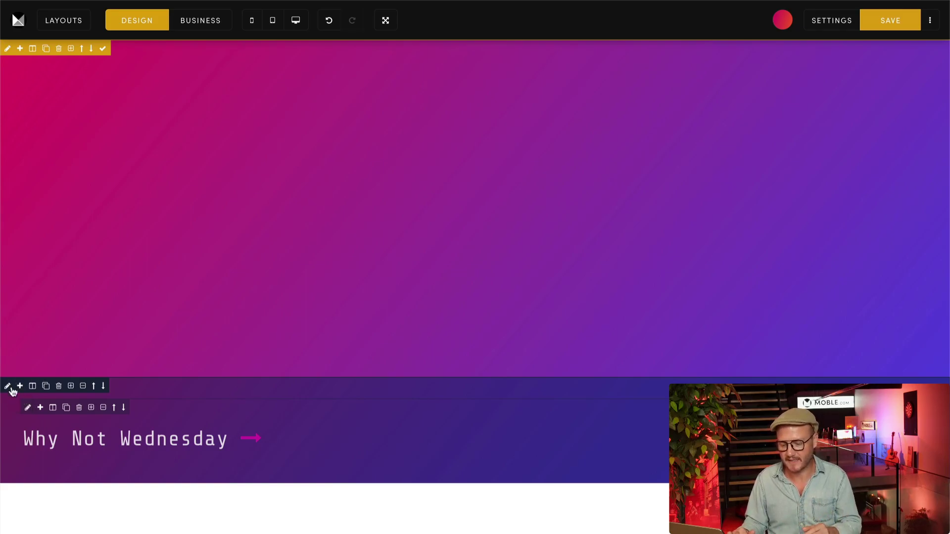
- Look at the layouts area and the Bot Assisted Design options, including saving the page as a layout
{"action": "left_click", "coordinate": [75, 20]}
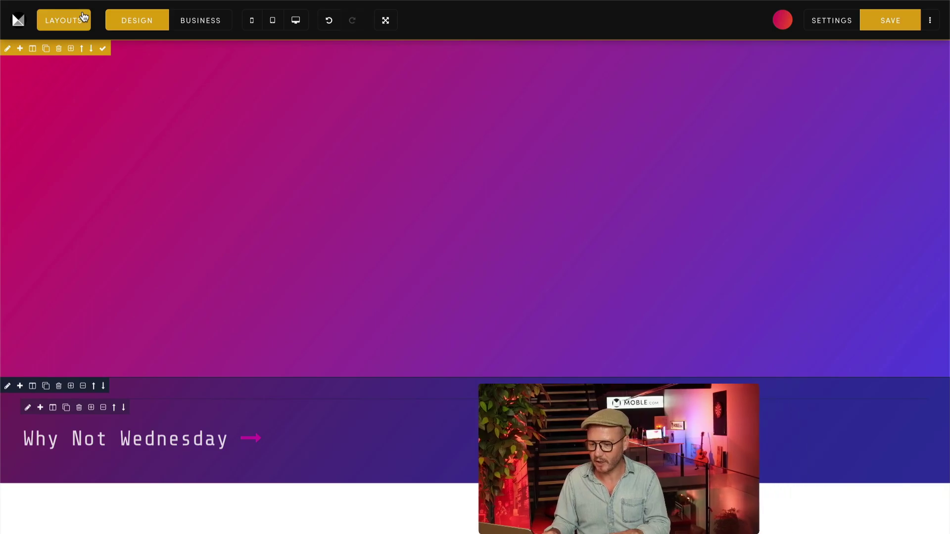
{"action": "left_click", "coordinate": [898, 69]}
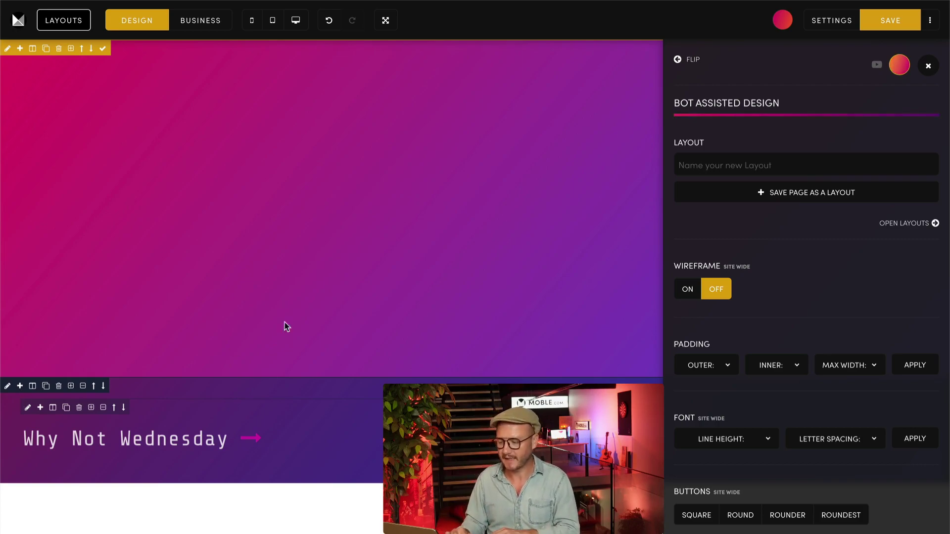
{"action": "left_click", "coordinate": [928, 67]}
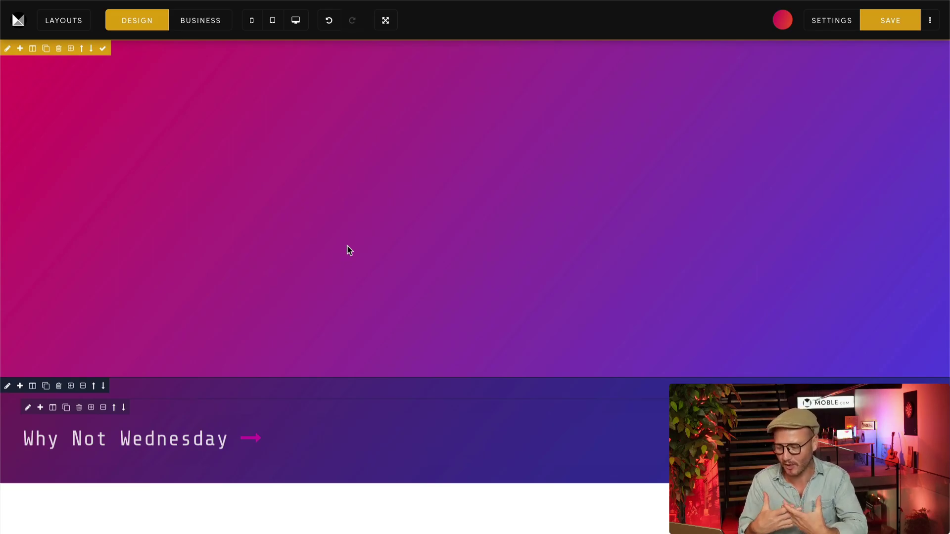
- Set the outer banner block's background colour to #101232, and open the Save as Layout dialog but cancel it
{"action": "left_click", "coordinate": [7, 48]}
{"action": "left_click", "coordinate": [761, 159]}
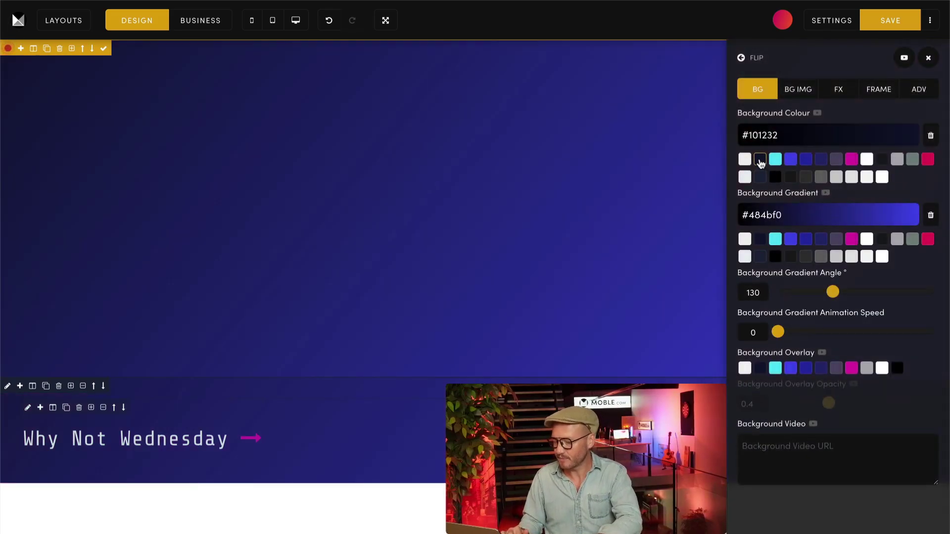
{"action": "left_click", "coordinate": [104, 49]}
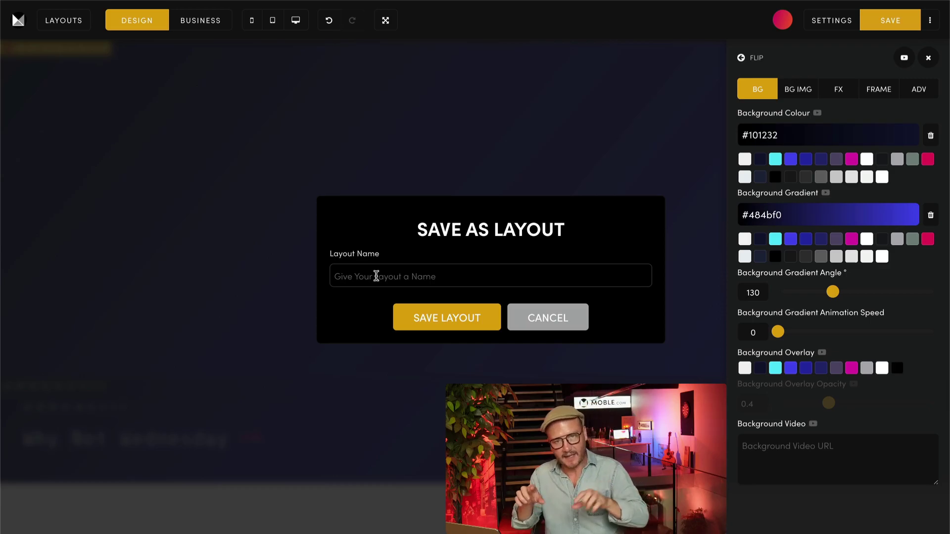
{"action": "left_click", "coordinate": [532, 314]}
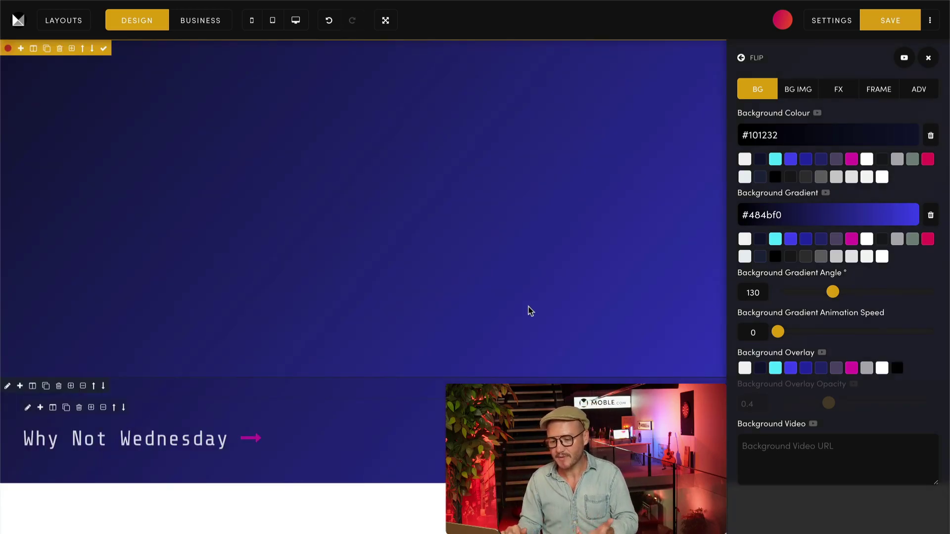
- Duplicate the whole banner block directly below the original and close the settings
{"action": "left_click", "coordinate": [47, 49]}
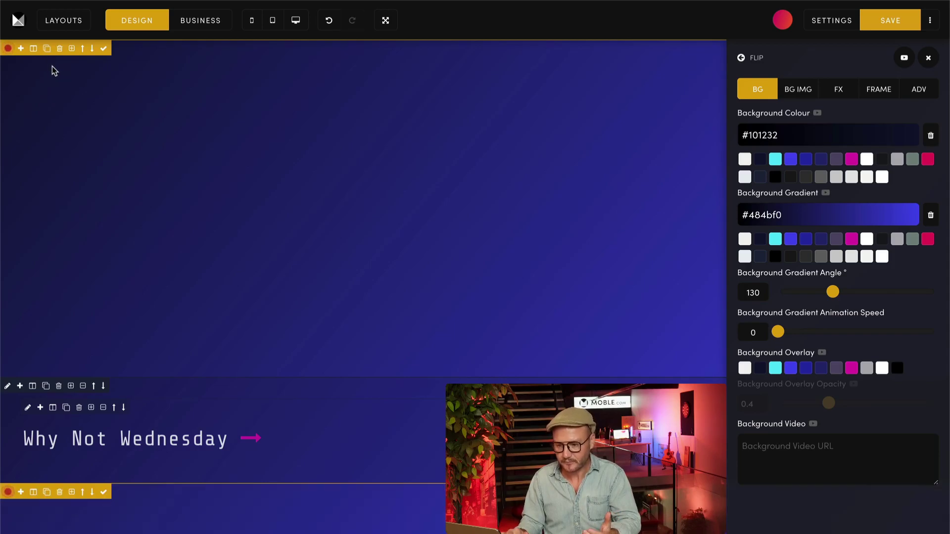
{"action": "left_click", "coordinate": [929, 58]}
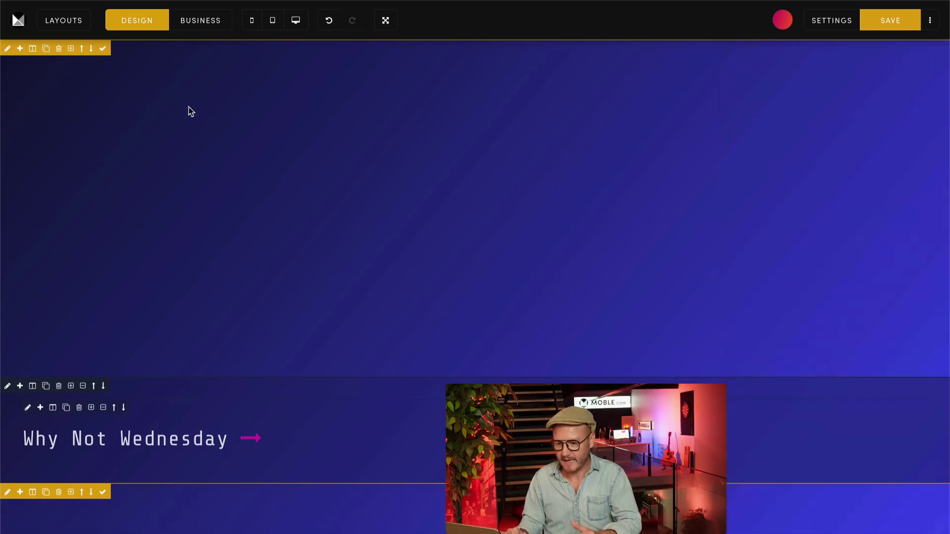
- Open the background settings of the upper banner block
{"action": "left_click", "coordinate": [7, 49]}
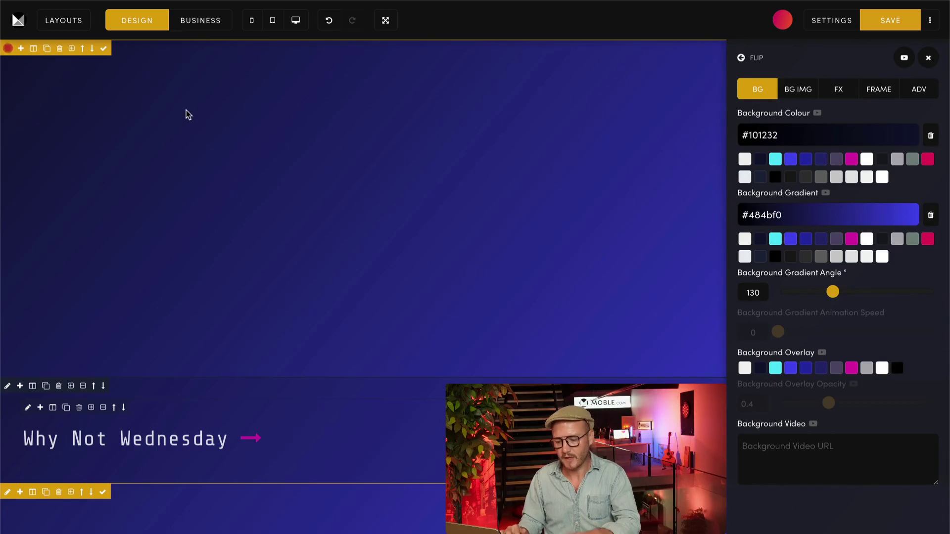